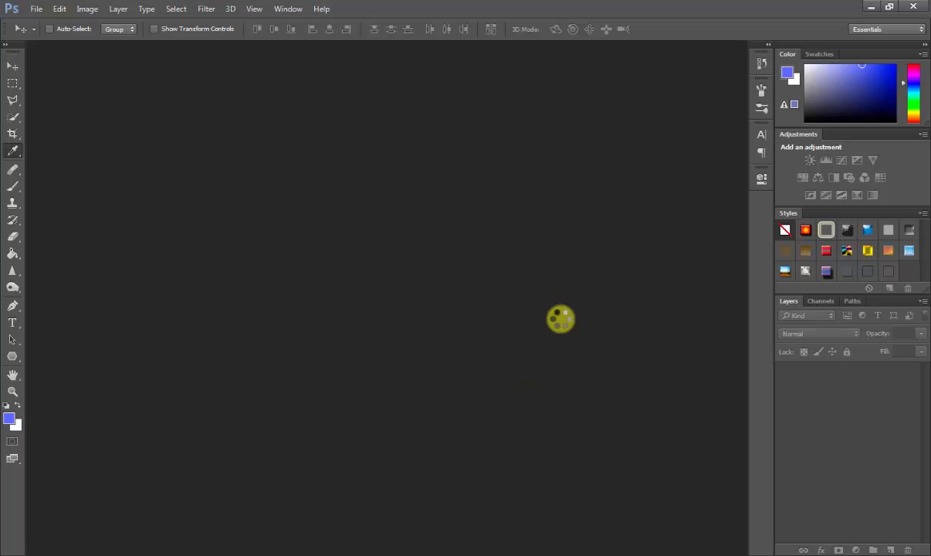
Open the brick wall image aeee.jpg and unlock its background layer
{"action": "left_click", "coordinate": [625, 306]}
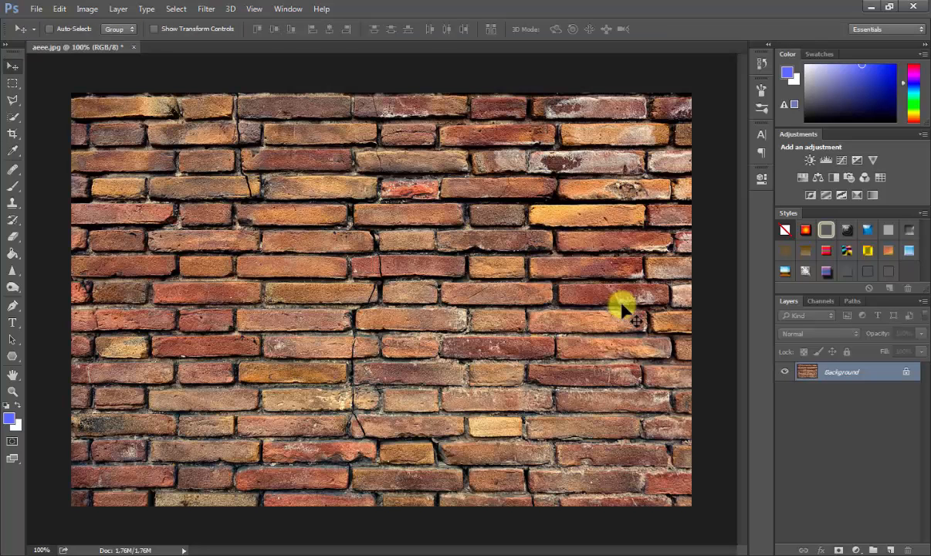
{"action": "left_click", "coordinate": [907, 372]}
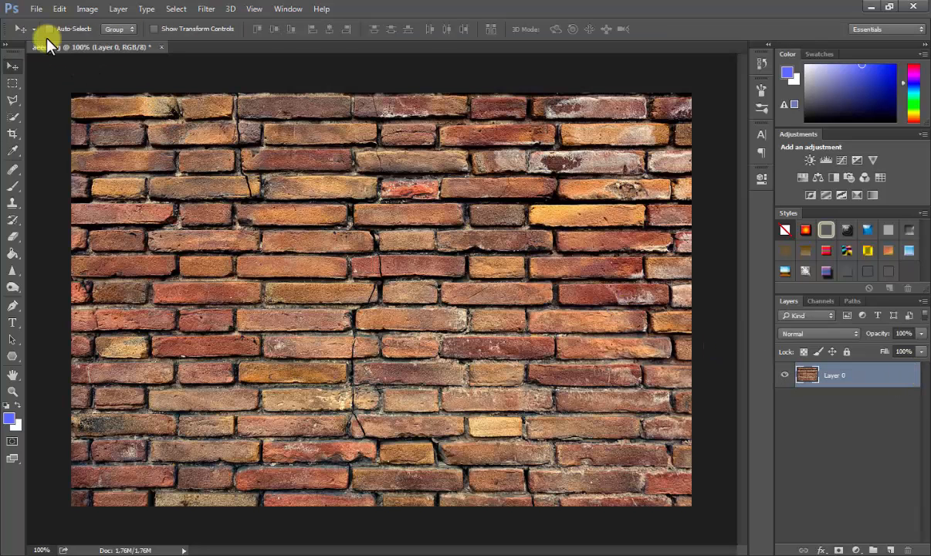
Create a new 1280 x 720 pixel document and unlock its background layer
{"action": "left_click", "coordinate": [35, 10]}
{"action": "left_click", "coordinate": [42, 25]}
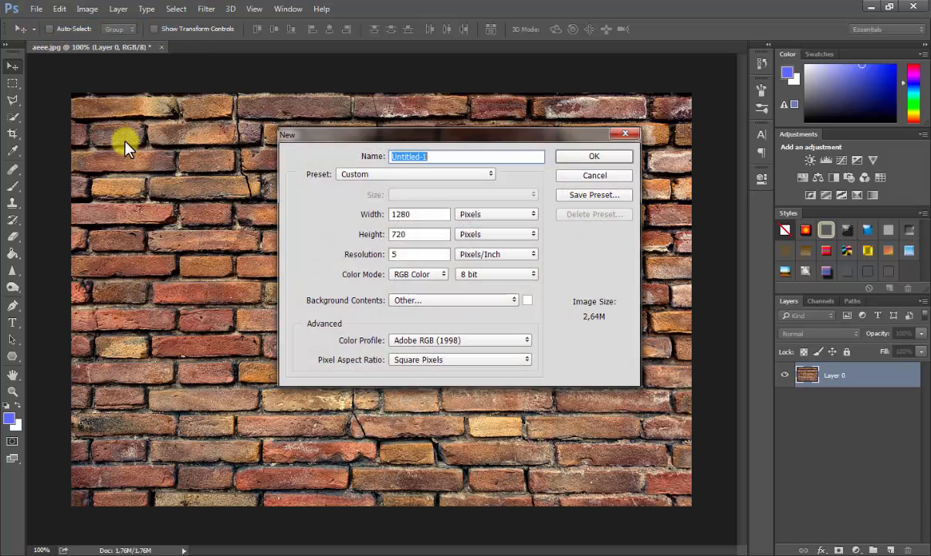
{"action": "left_click", "coordinate": [595, 156]}
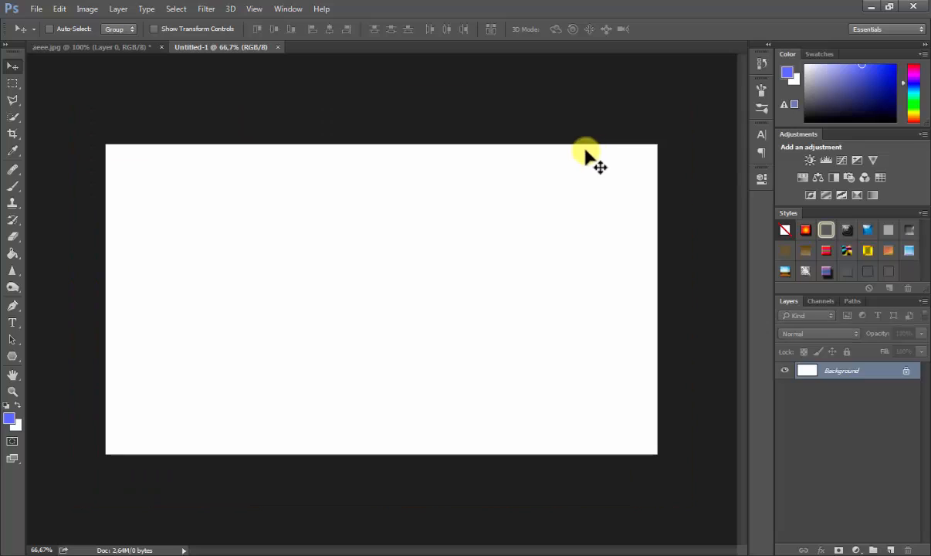
{"action": "left_click", "coordinate": [907, 372]}
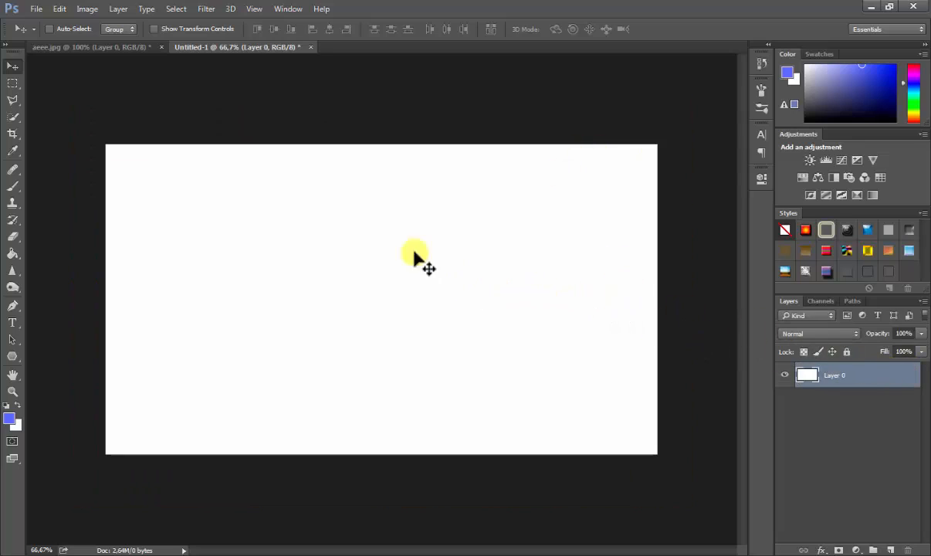
Copy the brick wall layer from aeee.jpg into the Untitled-1 document and place it near the canvas centre
{"action": "left_click", "coordinate": [123, 48]}
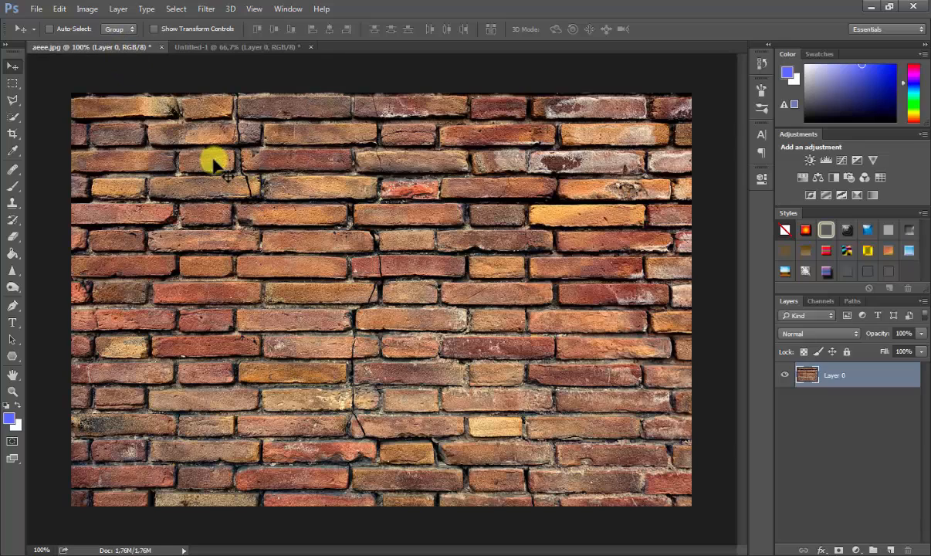
{"action": "left_click_drag", "start_coordinate": [200, 88], "coordinate": [280, 237]}
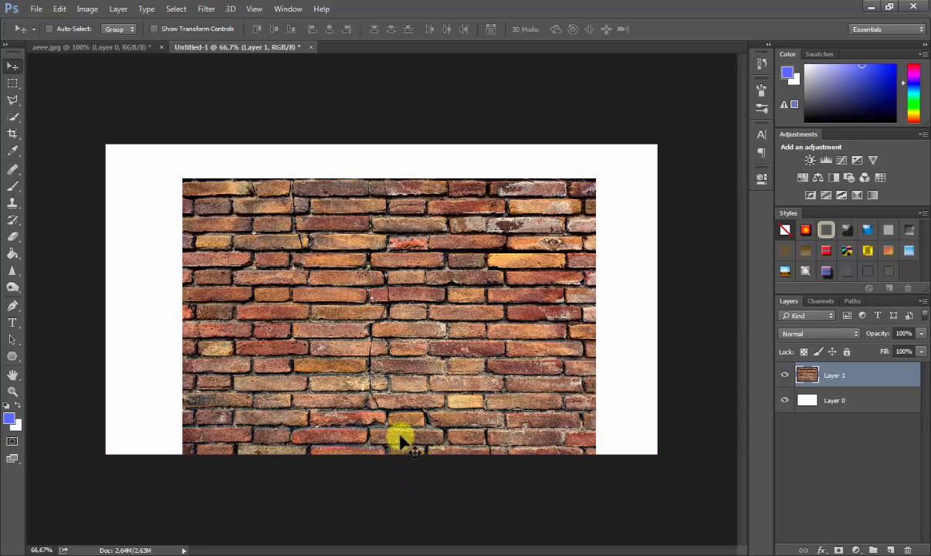
{"action": "left_click_drag", "start_coordinate": [353, 296], "coordinate": [347, 273]}
Free-transform the brick wall layer, enlarging it until it covers the whole canvas
{"action": "key", "text": "ctrl+t"}
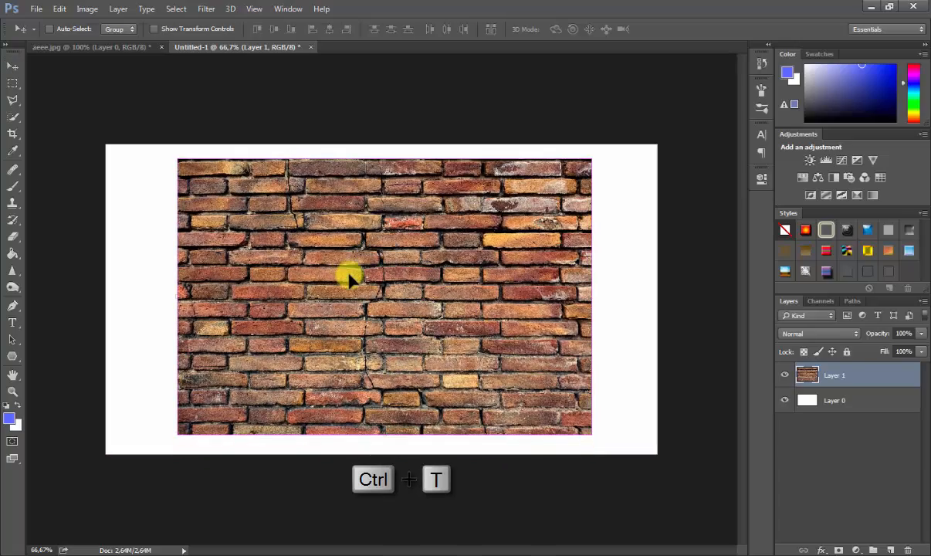
{"action": "left_click_drag", "start_coordinate": [620, 147], "coordinate": [703, 115]}
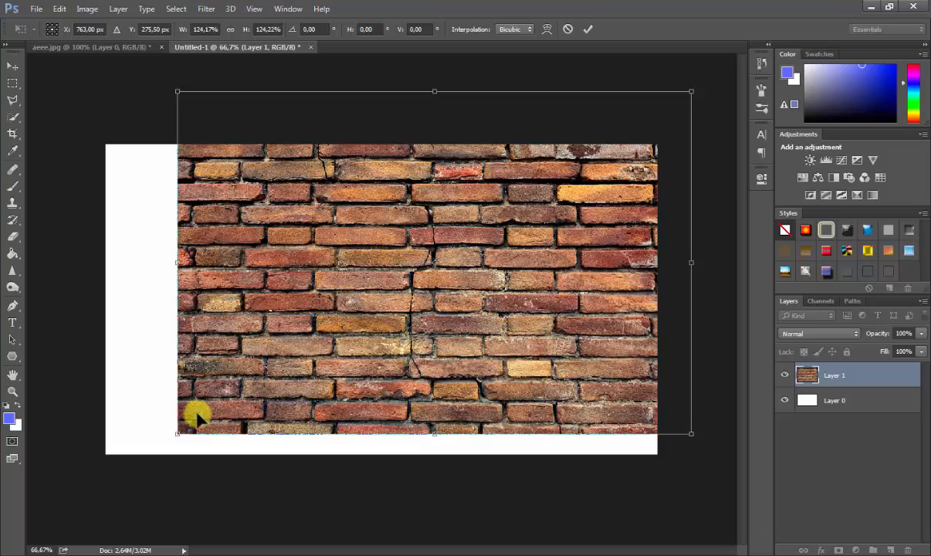
{"action": "left_click_drag", "start_coordinate": [198, 412], "coordinate": [91, 501]}
{"action": "left_click", "coordinate": [593, 37]}
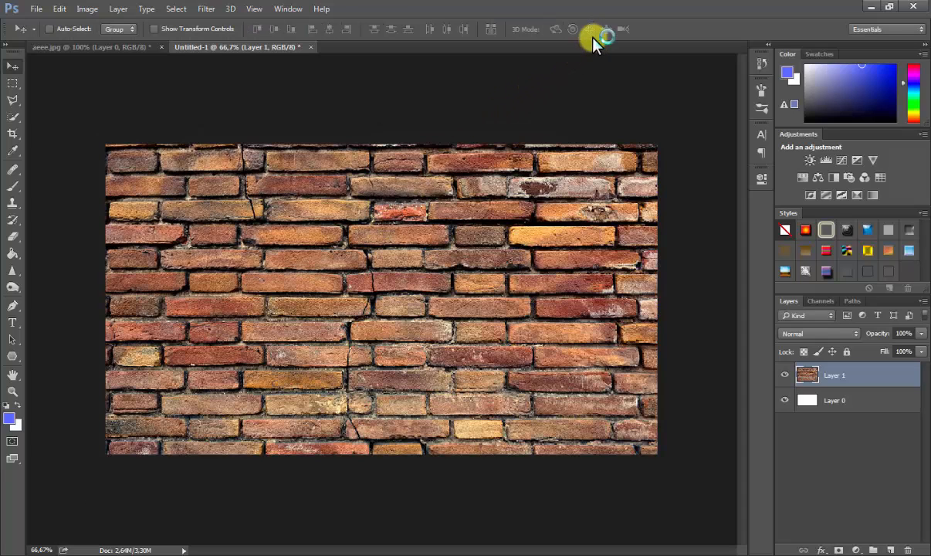
Add a gradient fill layer above the bricks and set the gradient's starting colour stop to black (000000)
{"action": "left_click", "coordinate": [856, 550]}
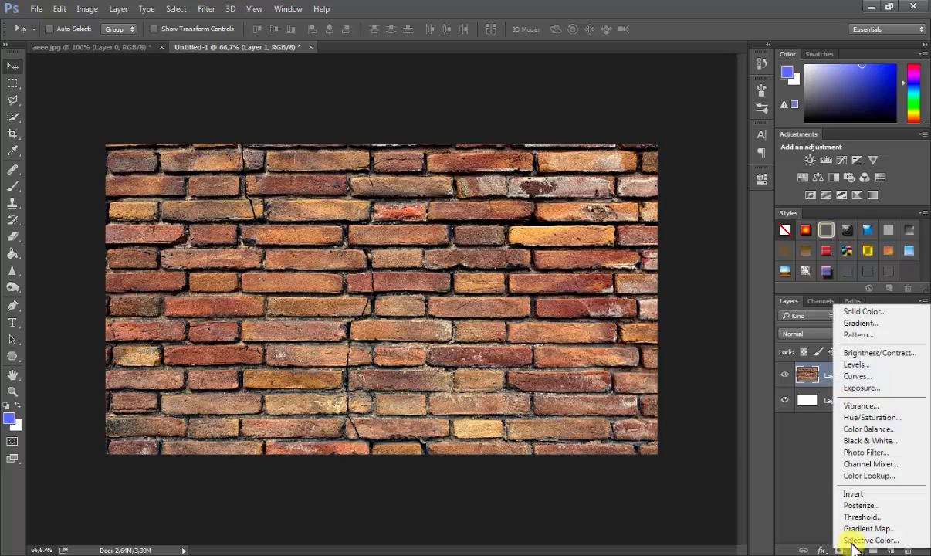
{"action": "left_click", "coordinate": [859, 323]}
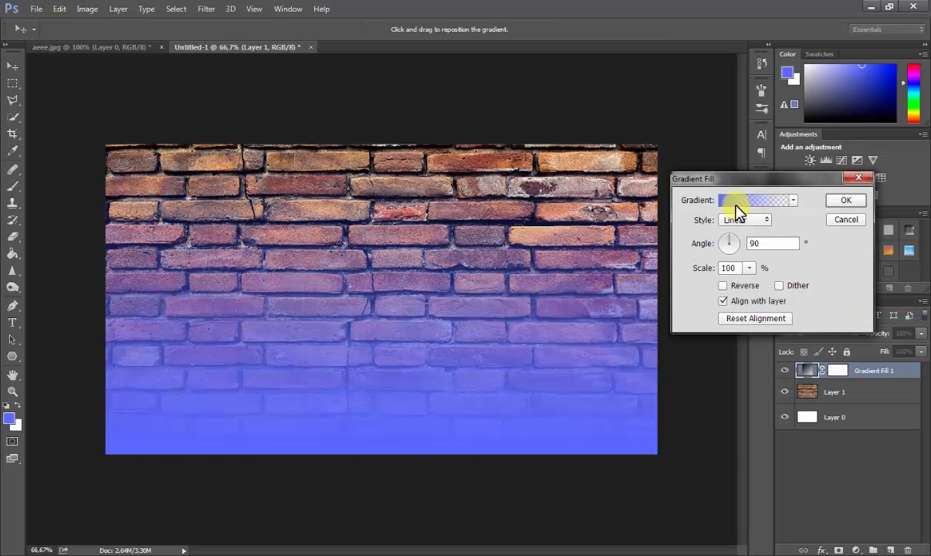
{"action": "left_click", "coordinate": [741, 203]}
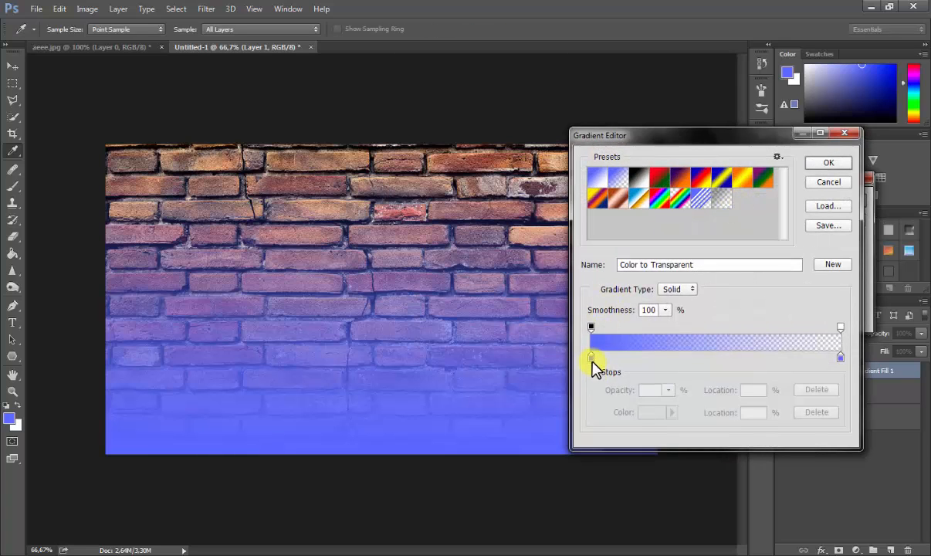
{"action": "left_click", "coordinate": [591, 358]}
{"action": "left_click", "coordinate": [652, 413]}
{"action": "left_click", "coordinate": [463, 340]}
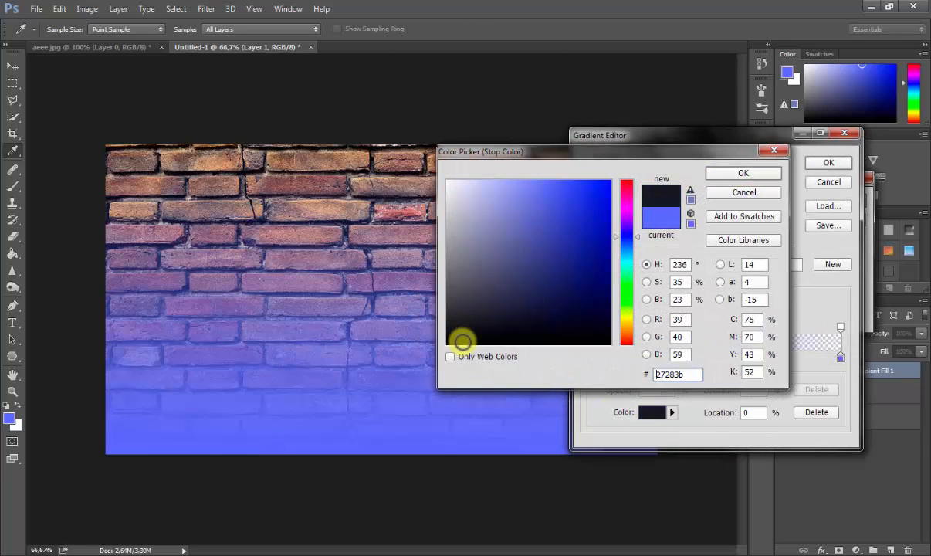
{"action": "left_click_drag", "start_coordinate": [464, 341], "coordinate": [430, 366]}
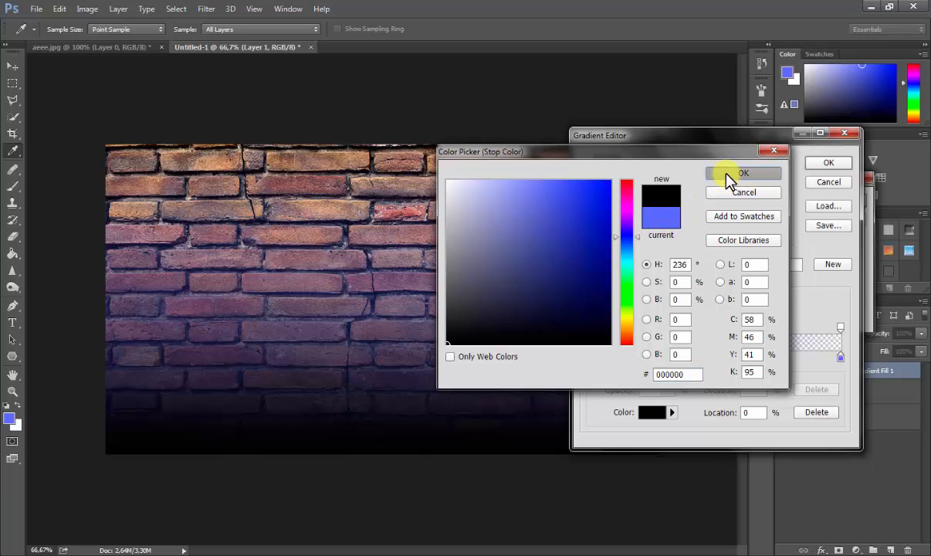
{"action": "left_click", "coordinate": [728, 174]}
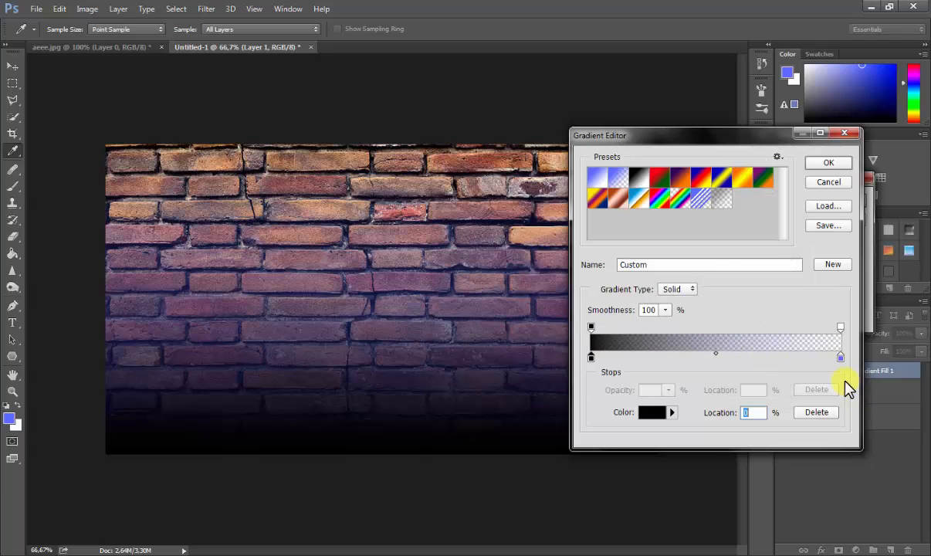
Set the gradient's colour stop at location 100% to near-black 090909 and apply the linear gradient fill
{"action": "left_click", "coordinate": [651, 414]}
{"action": "mouse_move", "coordinate": [499, 254]}
{"action": "left_mouse_down"}
{"action": "mouse_move", "coordinate": [426, 156]}
{"action": "mouse_move", "coordinate": [434, 160]}
{"action": "left_mouse_up"}
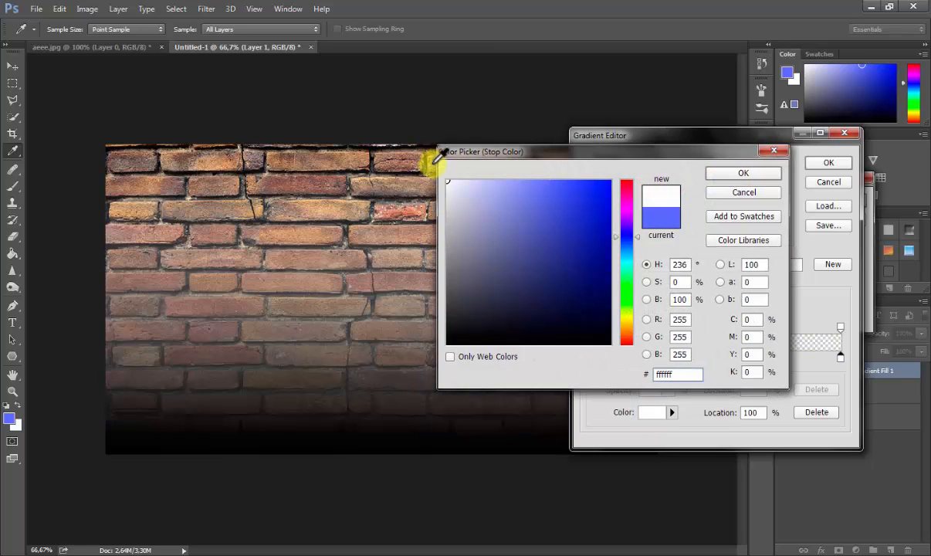
{"action": "left_click_drag", "start_coordinate": [451, 208], "coordinate": [446, 345]}
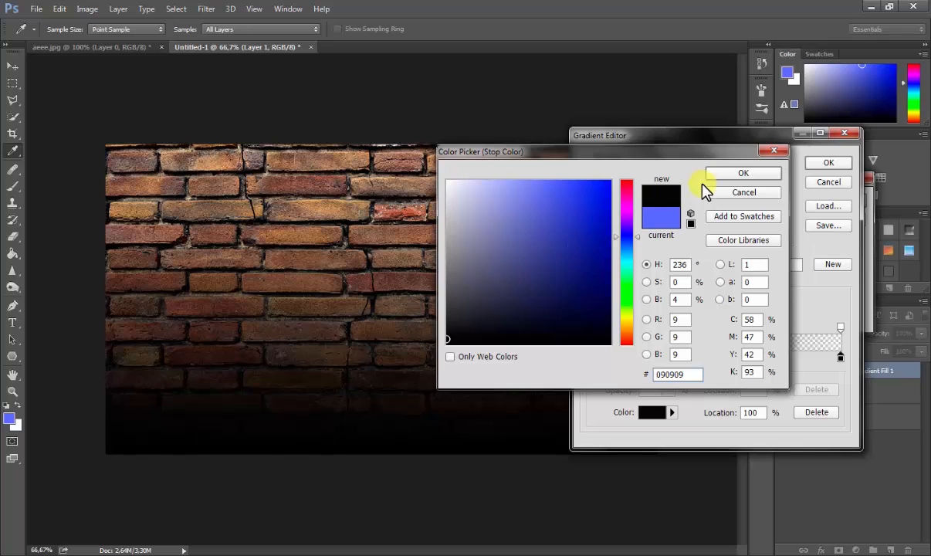
{"action": "left_click", "coordinate": [744, 173]}
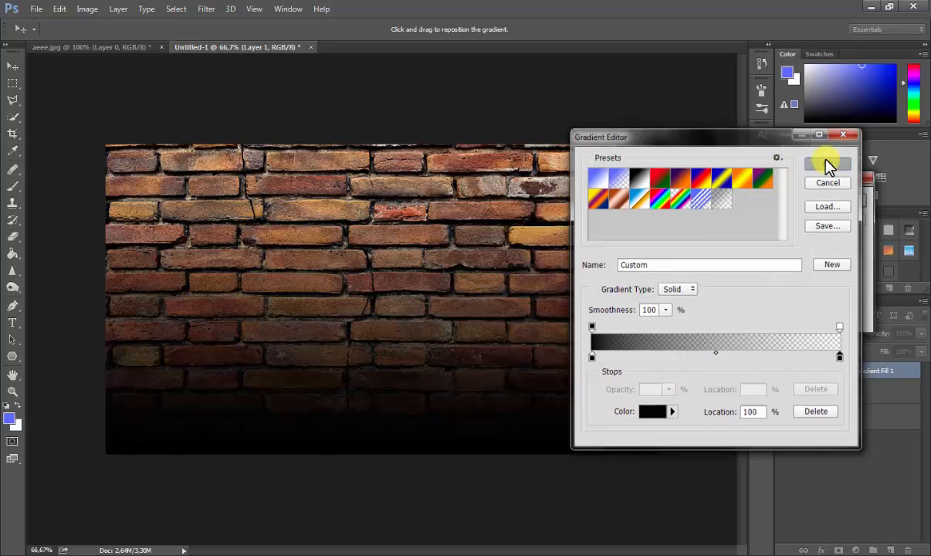
{"action": "left_click", "coordinate": [828, 165]}
{"action": "left_click_drag", "start_coordinate": [472, 379], "coordinate": [454, 398]}
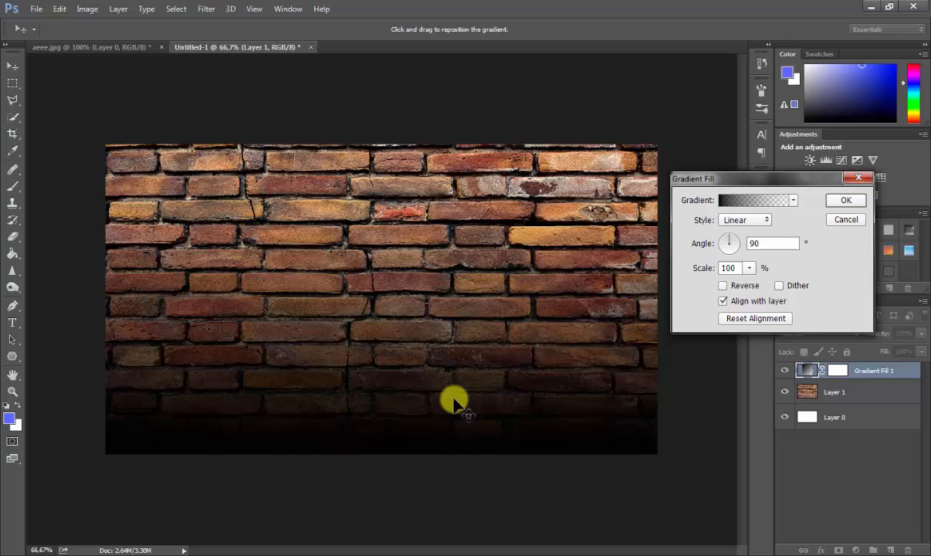
{"action": "left_click", "coordinate": [846, 200]}
Duplicate the gradient fill layer, set the copy's angle to -90° and shift it towards the canvas's upper edge
{"action": "key", "text": "ctrl+j"}
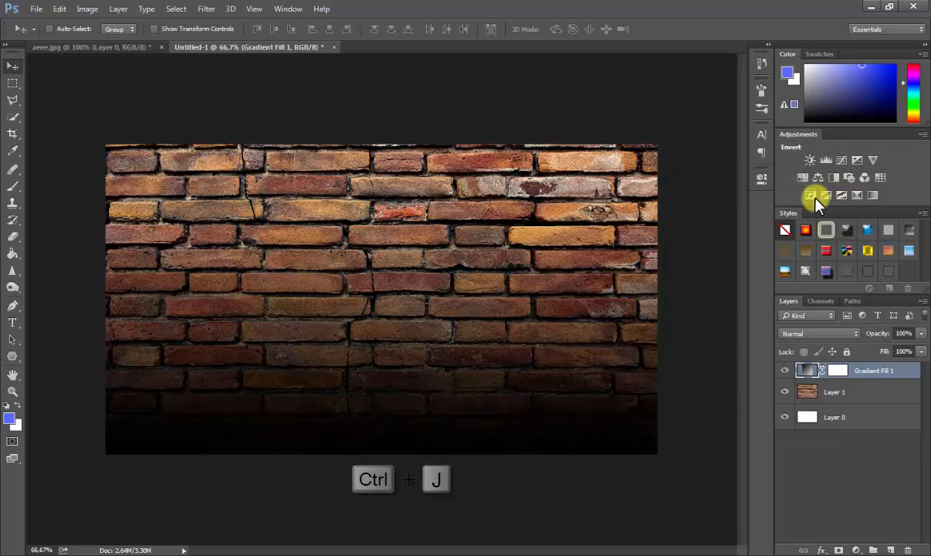
{"action": "key", "text": "ctrl+j"}
{"action": "double_click", "coordinate": [807, 377]}
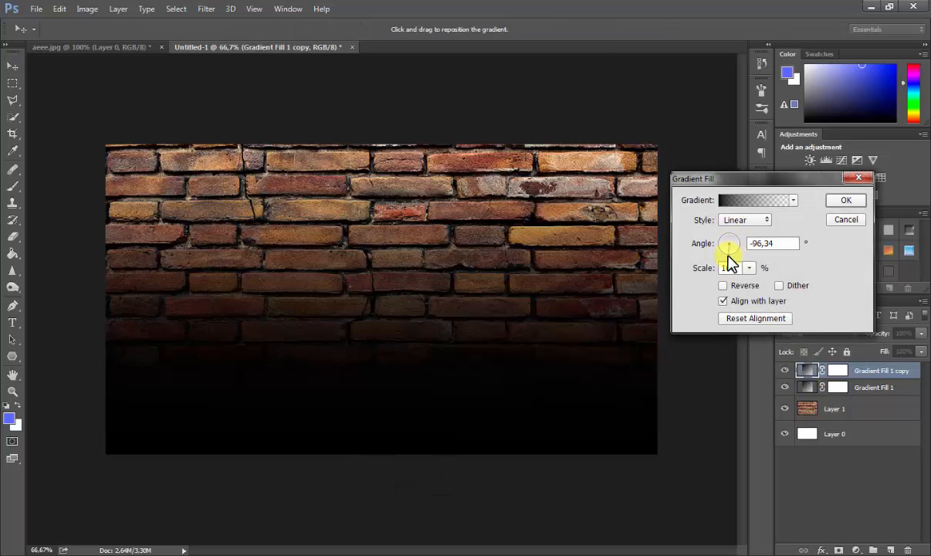
{"action": "double_click", "coordinate": [765, 245]}
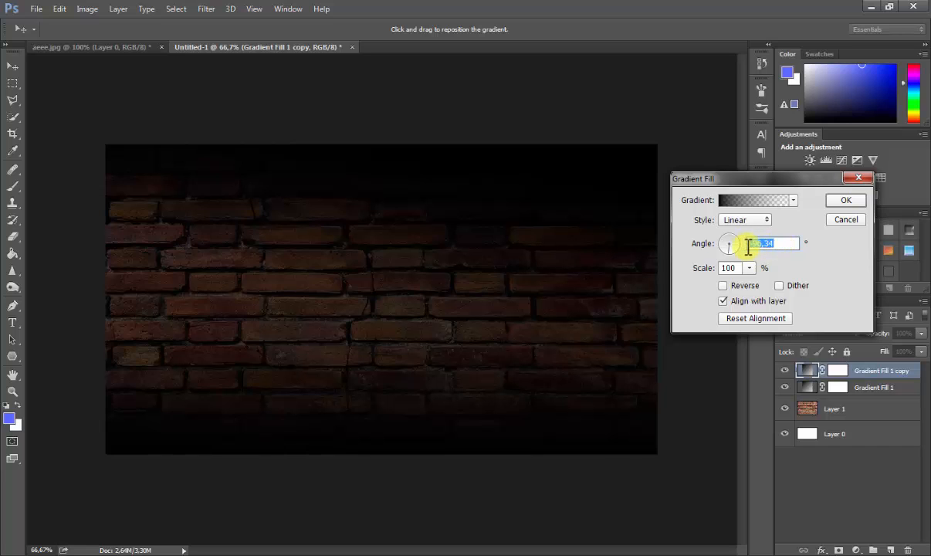
{"action": "type", "text": "90"}
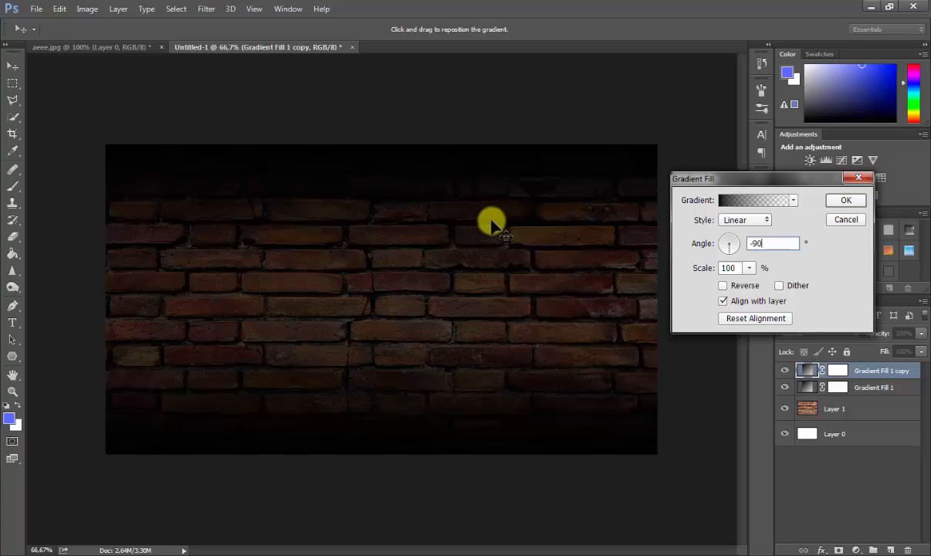
{"action": "left_click", "coordinate": [843, 201]}
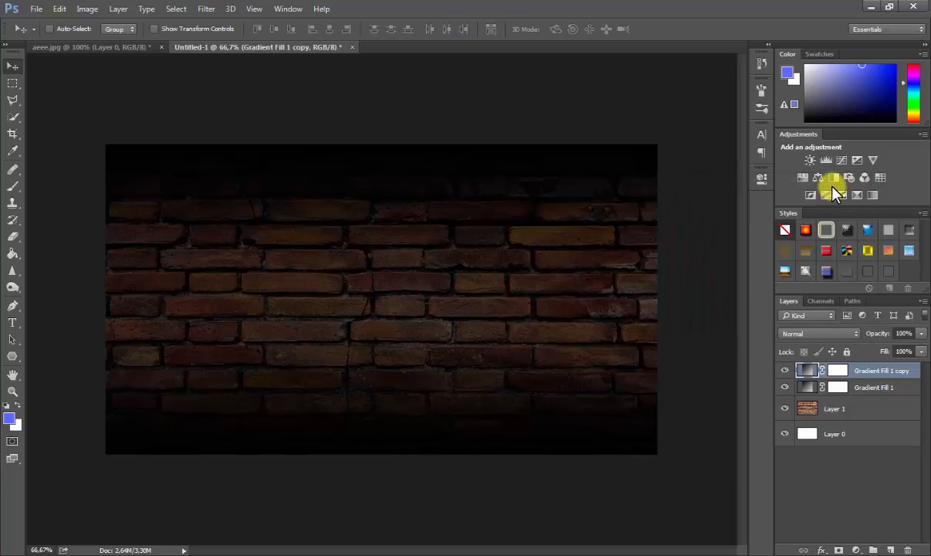
Duplicate the -90° gradient fill, set the new copy's angle to 180° and shift it towards the canvas's right edge
{"action": "key", "text": "ctrl+j"}
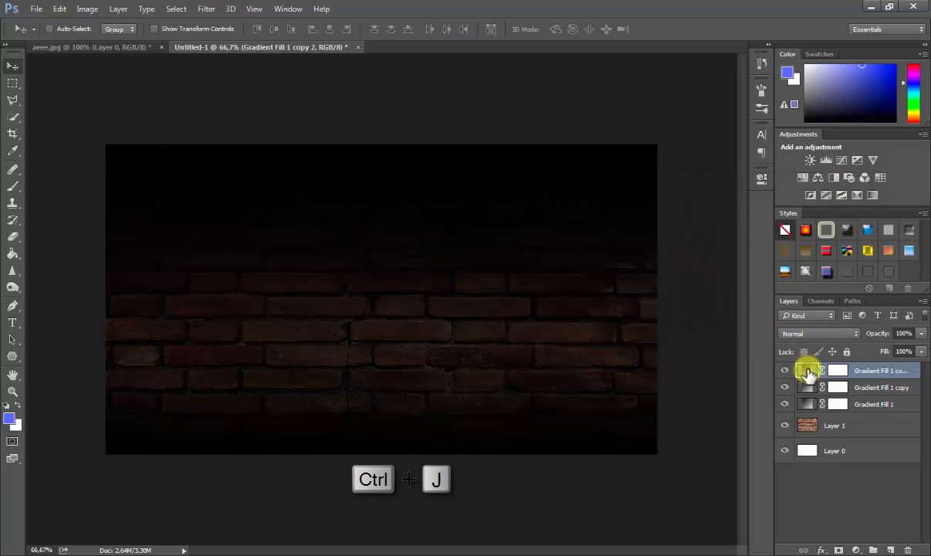
{"action": "double_click", "coordinate": [807, 371]}
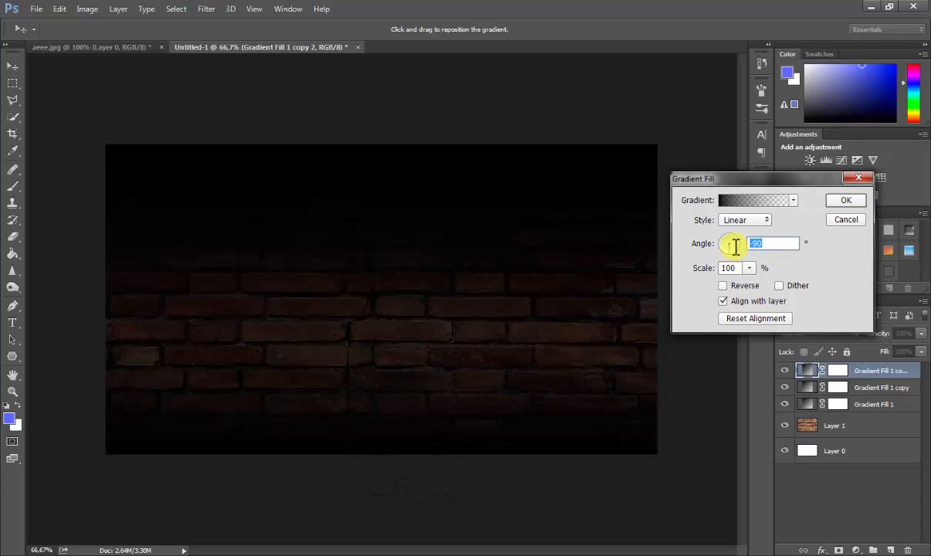
{"action": "type", "text": "180"}
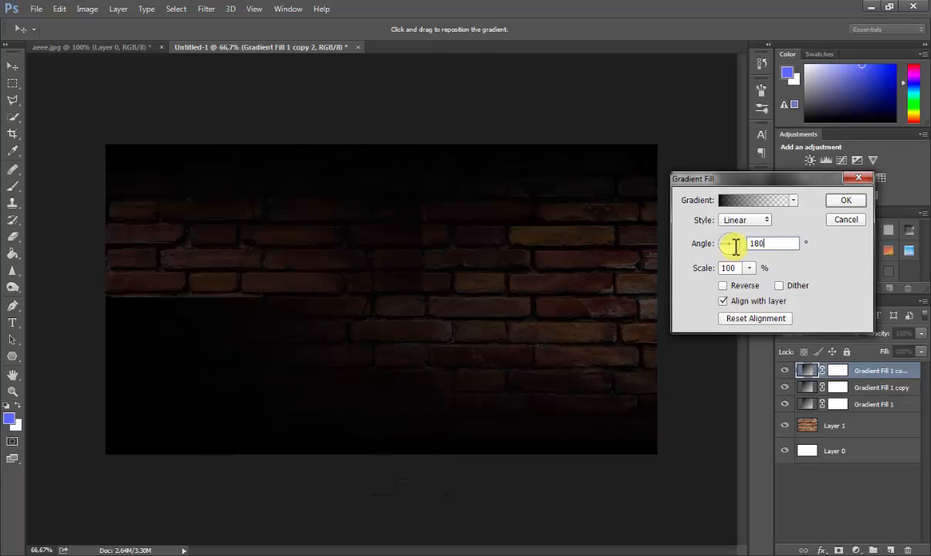
{"action": "left_click_drag", "start_coordinate": [551, 235], "coordinate": [665, 240]}
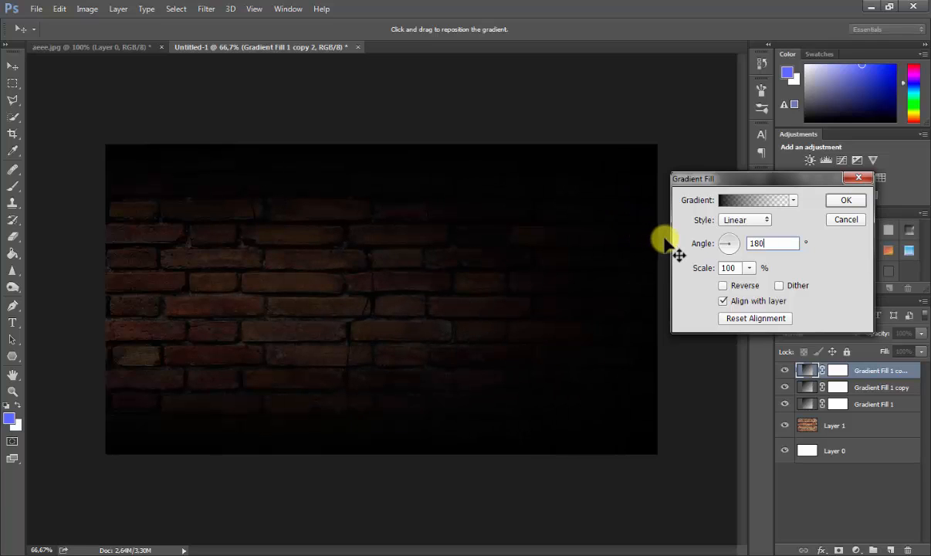
{"action": "left_click", "coordinate": [846, 202]}
Duplicate the 180° gradient fill, set the new copy's angle to 0° and shift it towards the canvas's left edge
{"action": "key", "text": "ctrl+j"}
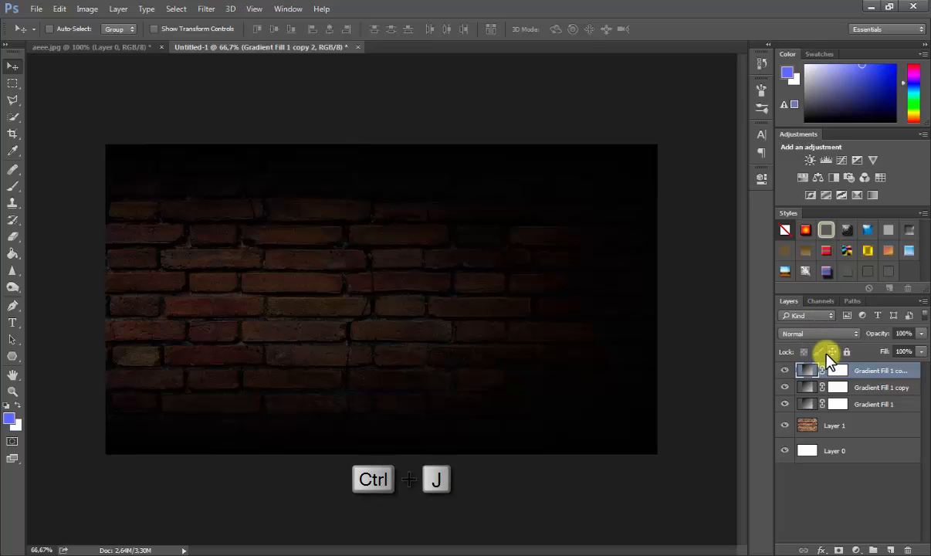
{"action": "double_click", "coordinate": [808, 370]}
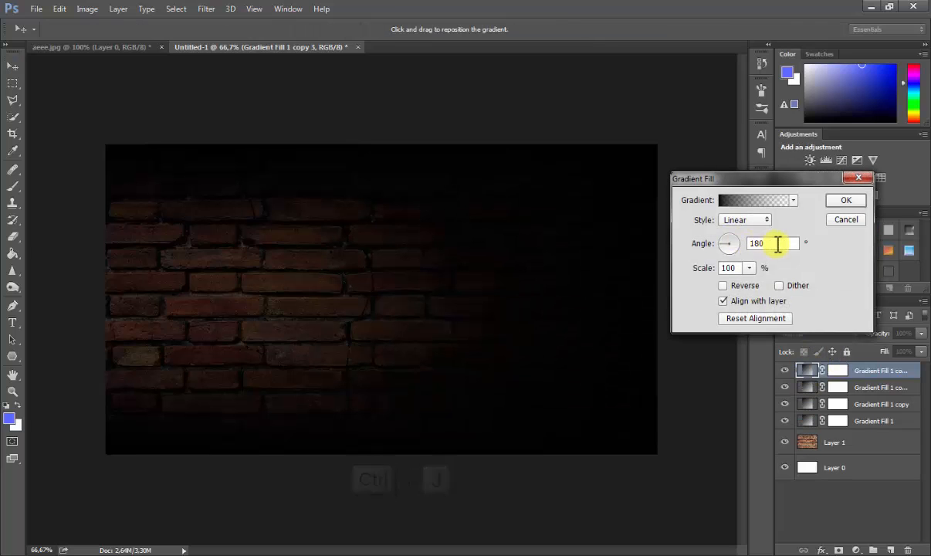
{"action": "left_click_drag", "start_coordinate": [778, 244], "coordinate": [738, 244]}
{"action": "key", "text": "BackSpace"}
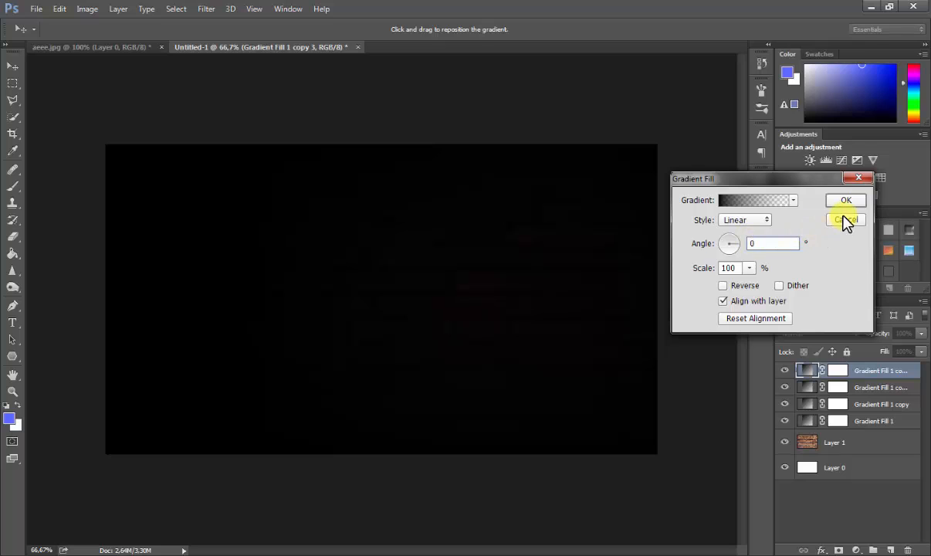
{"action": "left_click_drag", "start_coordinate": [641, 290], "coordinate": [357, 293]}
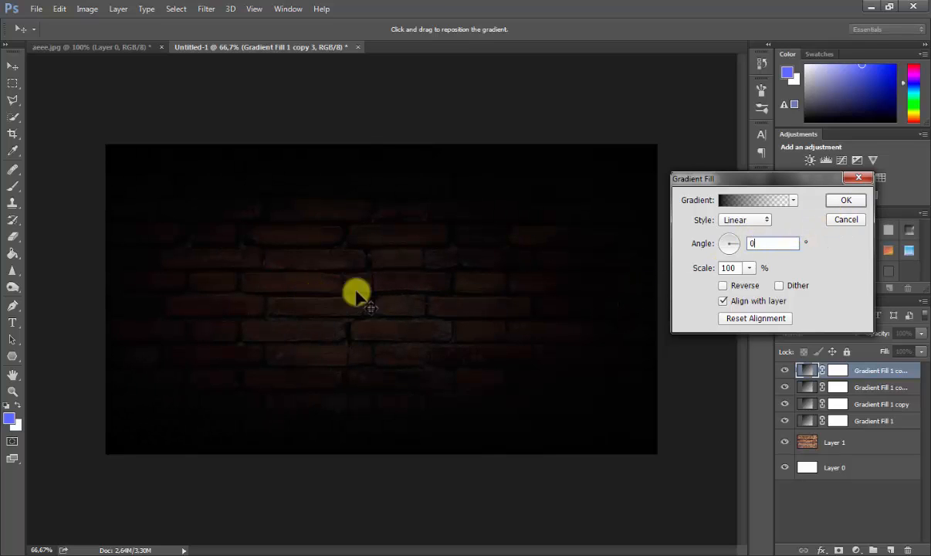
{"action": "left_click", "coordinate": [846, 202]}
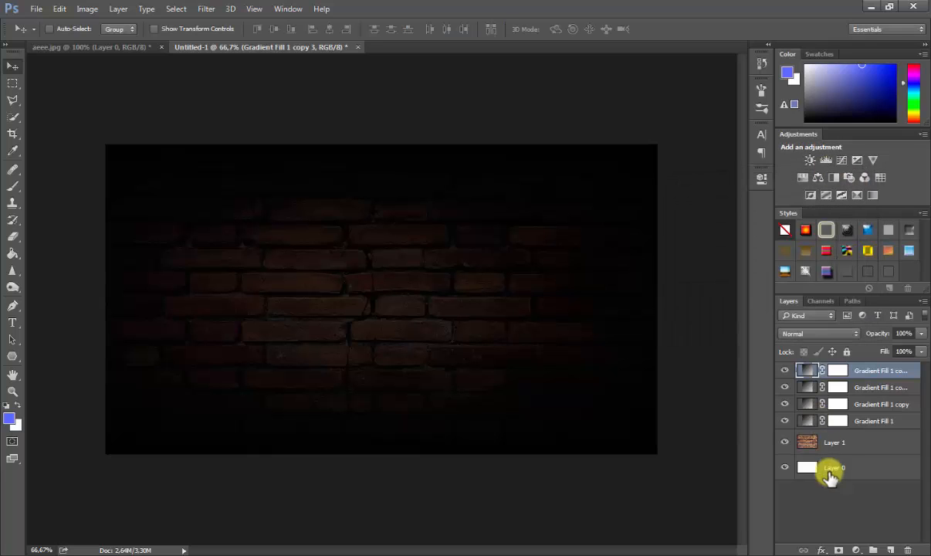
Add a Color Balance adjustment layer above the gradient fills and shift its midtones towards blue and cyan
{"action": "left_click", "coordinate": [850, 513]}
{"action": "left_click", "coordinate": [855, 550]}
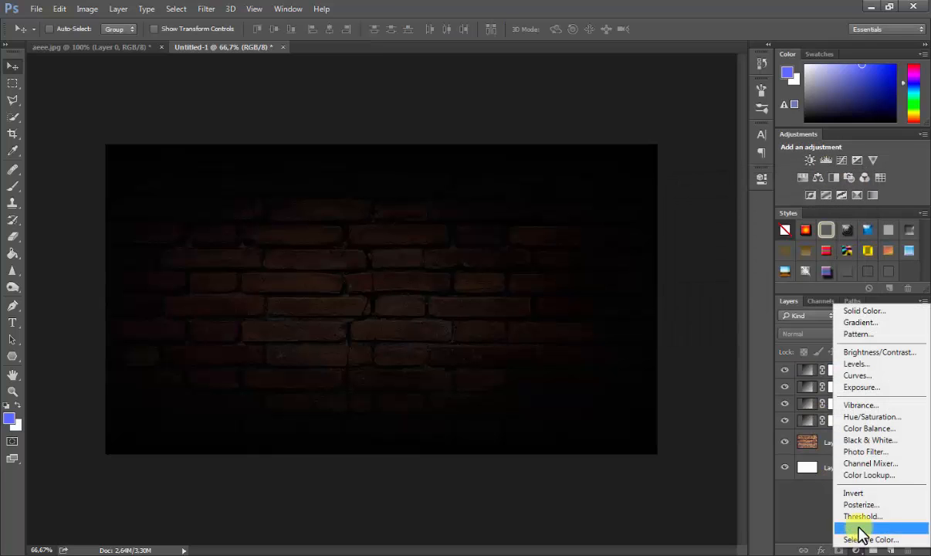
{"action": "left_click", "coordinate": [865, 429]}
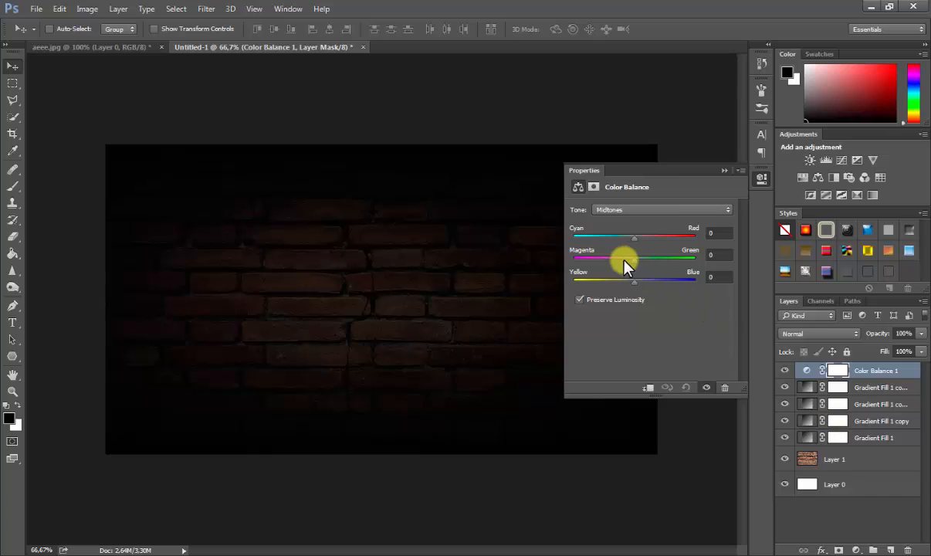
{"action": "left_click_drag", "start_coordinate": [638, 282], "coordinate": [644, 283]}
{"action": "left_click_drag", "start_coordinate": [634, 237], "coordinate": [624, 238]}
Set the Color Balance shadows to +6 blue and shift them slightly towards cyan
{"action": "left_click", "coordinate": [634, 211]}
{"action": "left_click", "coordinate": [629, 224]}
{"action": "left_click_drag", "start_coordinate": [639, 285], "coordinate": [640, 284]}
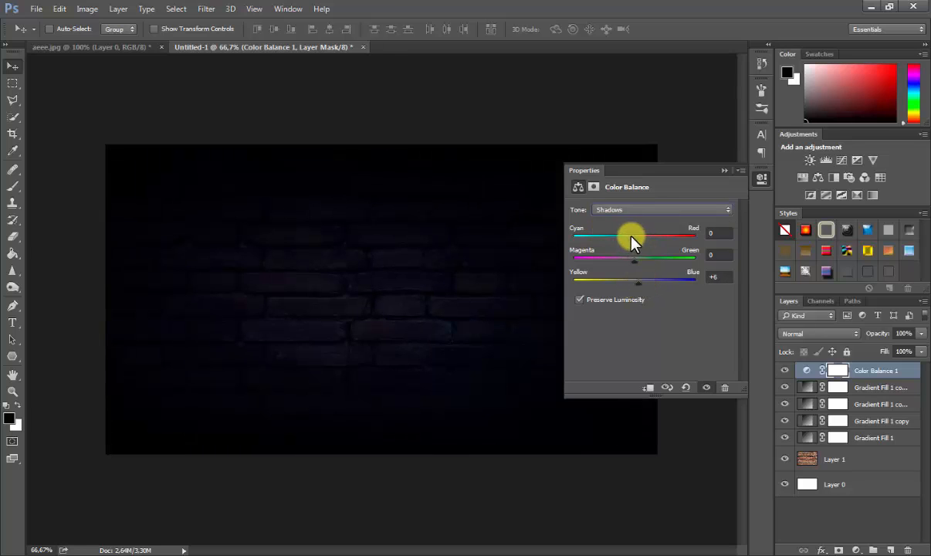
{"action": "left_click_drag", "start_coordinate": [631, 238], "coordinate": [623, 238]}
Set the Color Balance highlights to +37 blue and close the adjustment's properties
{"action": "left_click", "coordinate": [628, 210]}
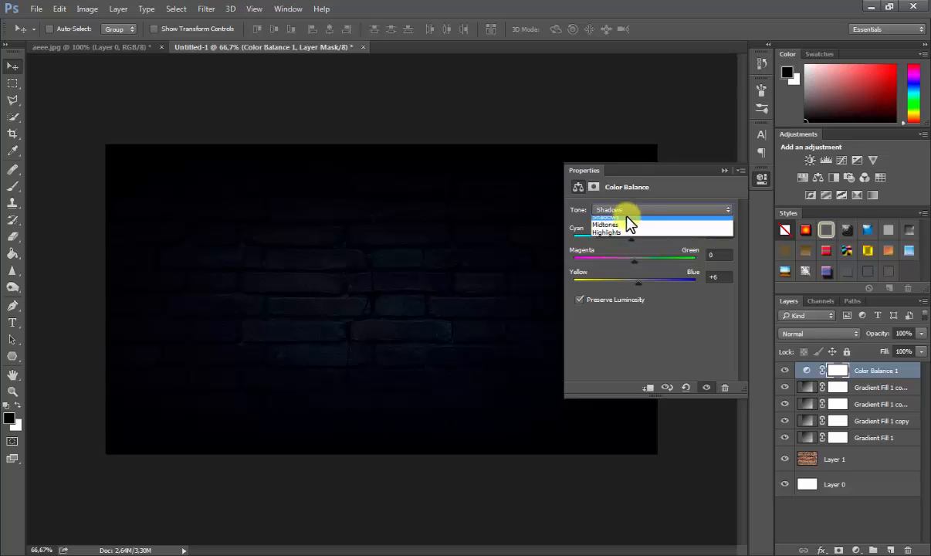
{"action": "left_click", "coordinate": [626, 232]}
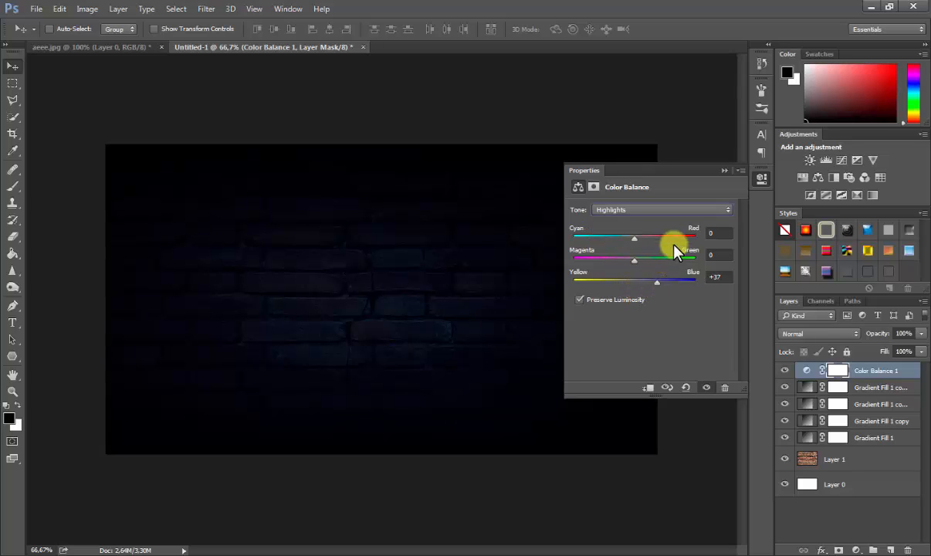
{"action": "left_click", "coordinate": [724, 170]}
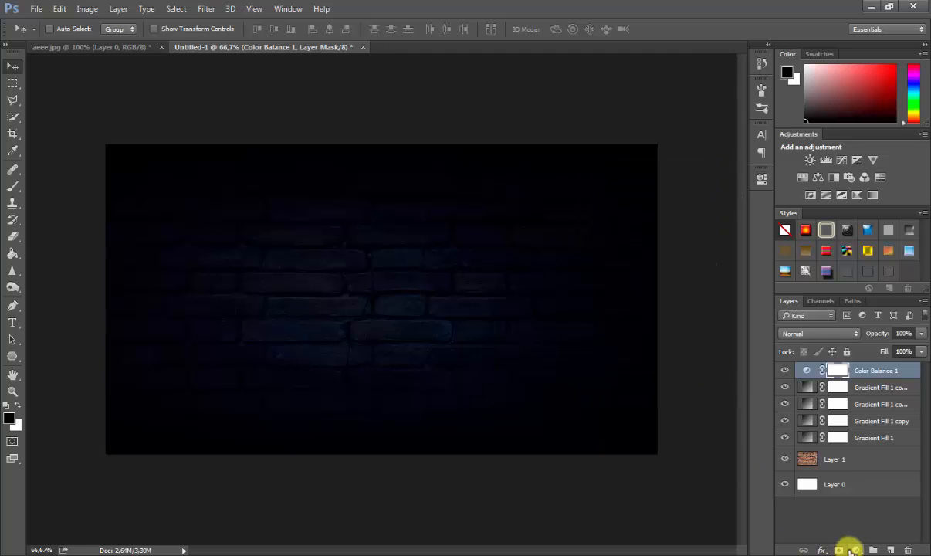
Add a Hue/Saturation adjustment layer with hue +7, saturation +8 and lightness +3
{"action": "left_click", "coordinate": [854, 550]}
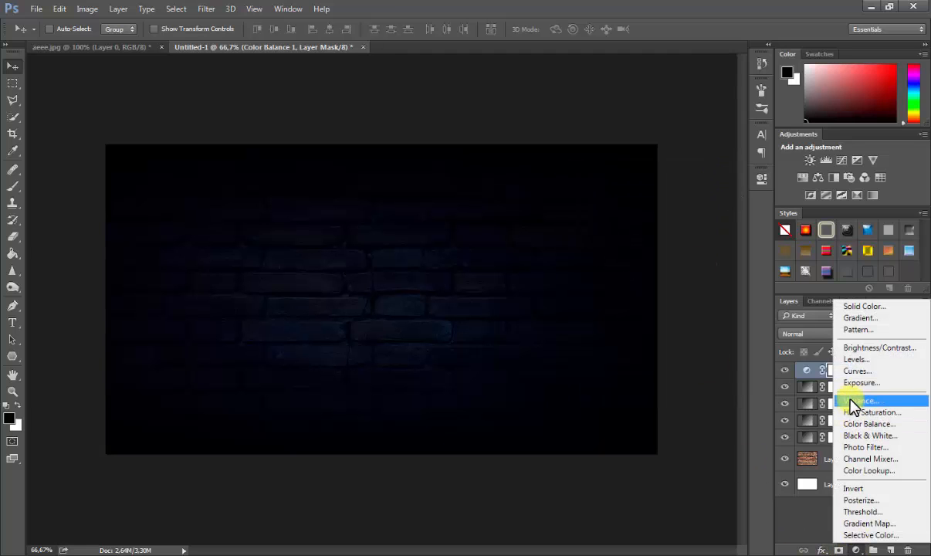
{"action": "left_click", "coordinate": [858, 412]}
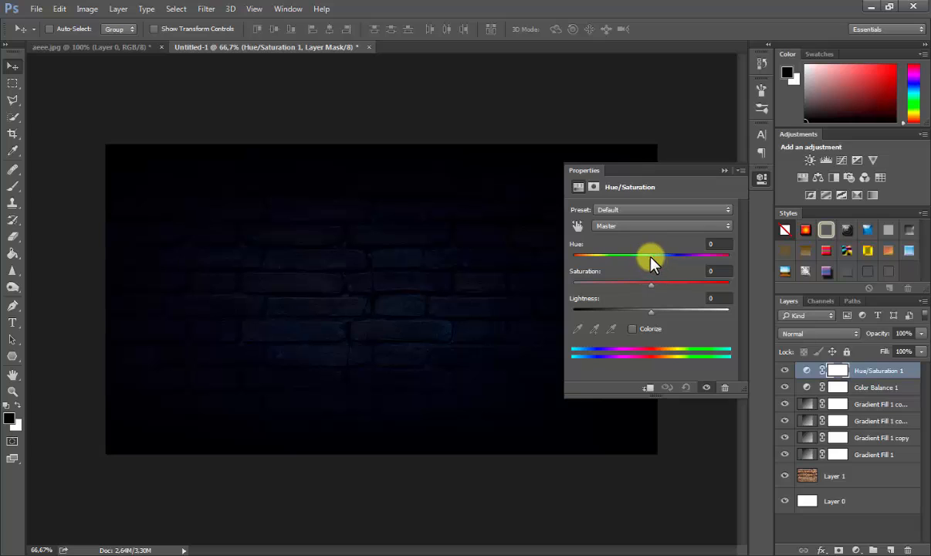
{"action": "left_click_drag", "start_coordinate": [651, 257], "coordinate": [656, 258]}
{"action": "left_click_drag", "start_coordinate": [651, 283], "coordinate": [656, 283]}
{"action": "left_click_drag", "start_coordinate": [652, 318], "coordinate": [655, 314]}
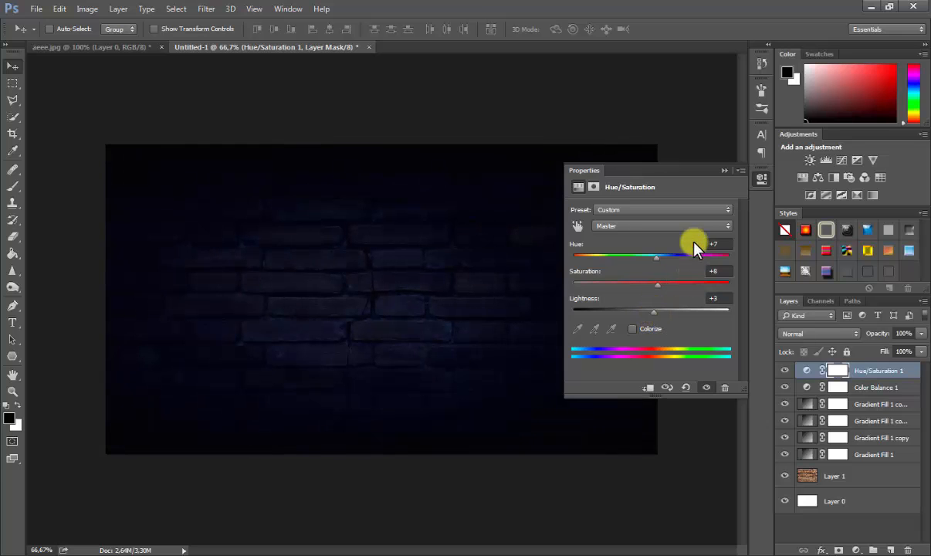
{"action": "left_click", "coordinate": [723, 168]}
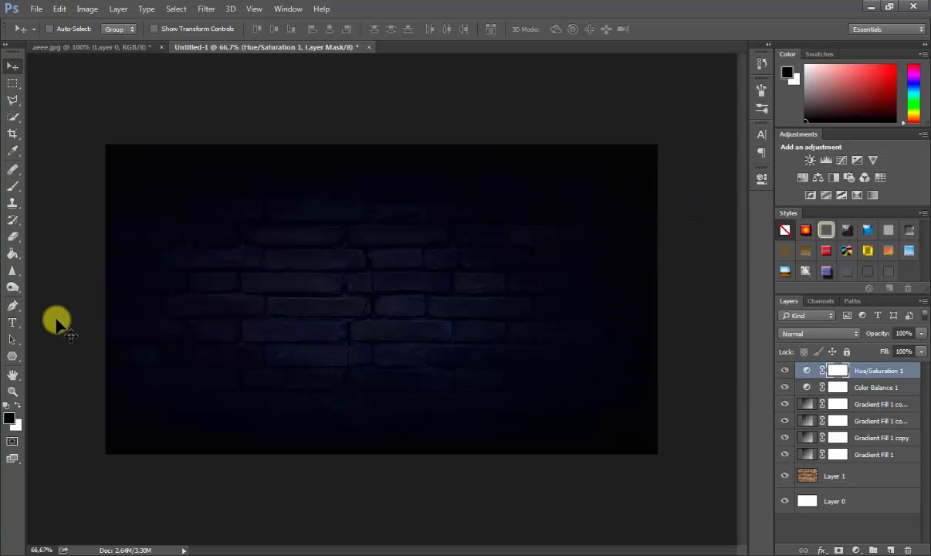
Draw a three-sided polygon about 526 x 457 px with no fill and a 3 pt blue stroke
{"action": "left_click", "coordinate": [13, 357]}
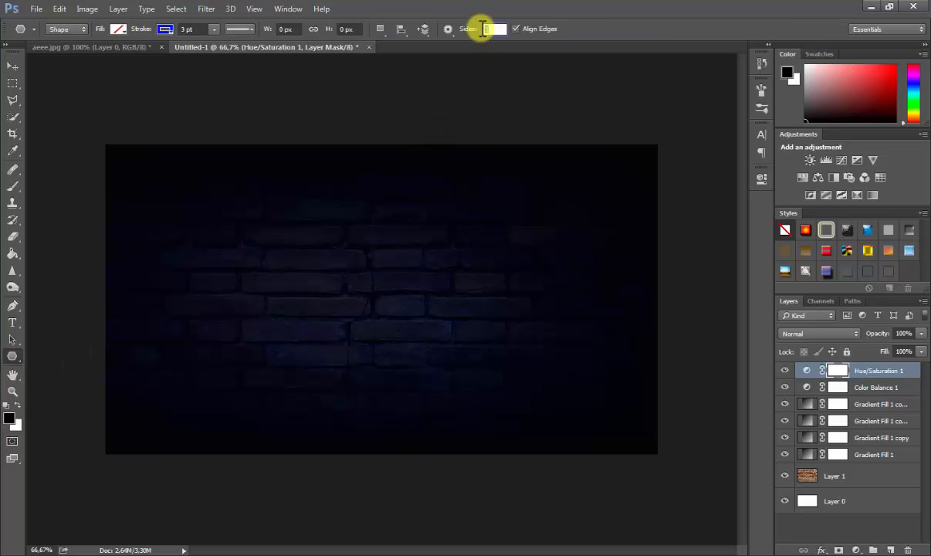
{"action": "left_click", "coordinate": [492, 29]}
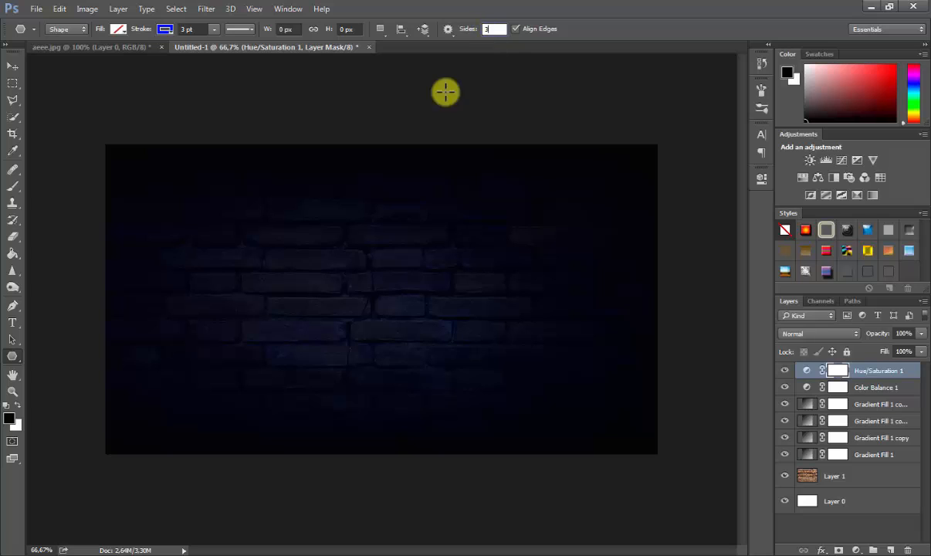
{"action": "left_click", "coordinate": [166, 28]}
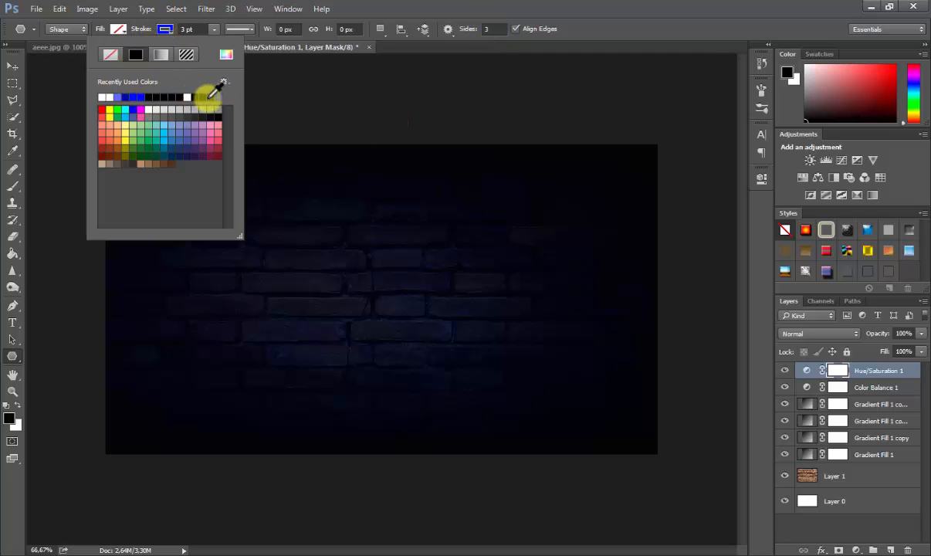
{"action": "left_click", "coordinate": [165, 29]}
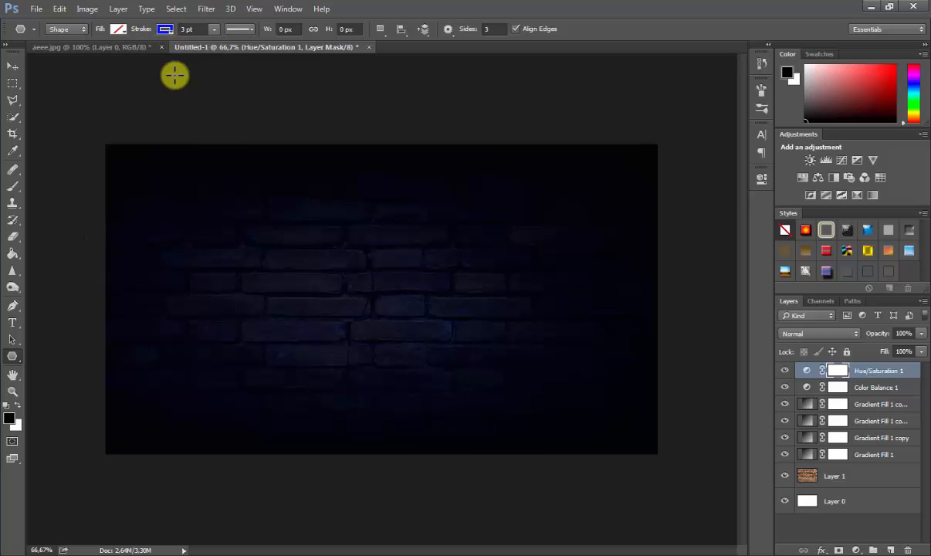
{"action": "left_click_drag", "start_coordinate": [257, 232], "coordinate": [376, 298]}
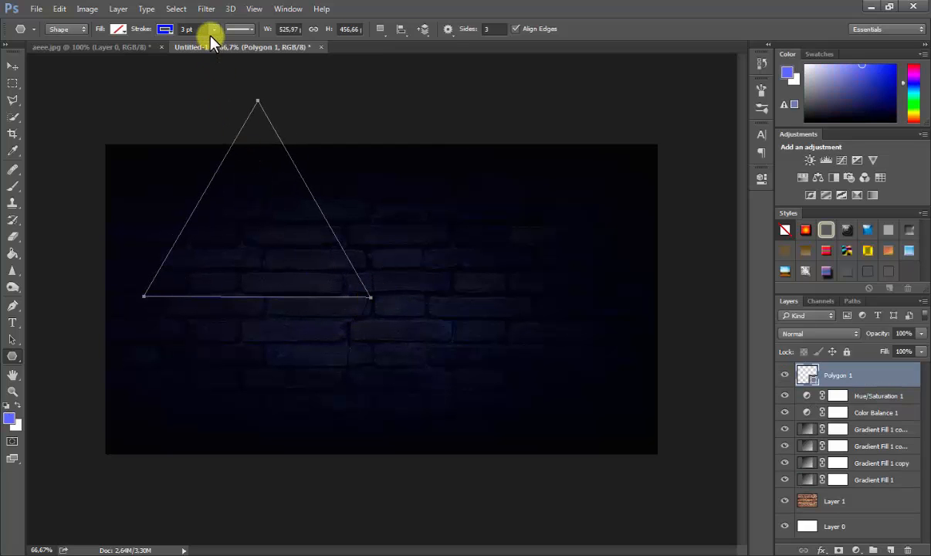
Thicken the triangle's blue stroke and move the shape to the middle of the canvas
{"action": "left_click_drag", "start_coordinate": [224, 43], "coordinate": [263, 43]}
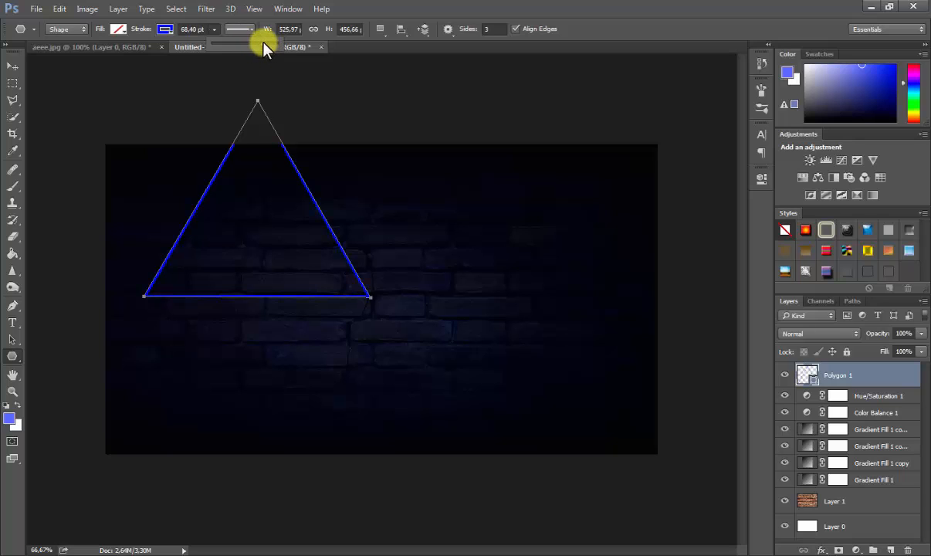
{"action": "left_click_drag", "start_coordinate": [263, 44], "coordinate": [210, 36]}
{"action": "left_click", "coordinate": [14, 68]}
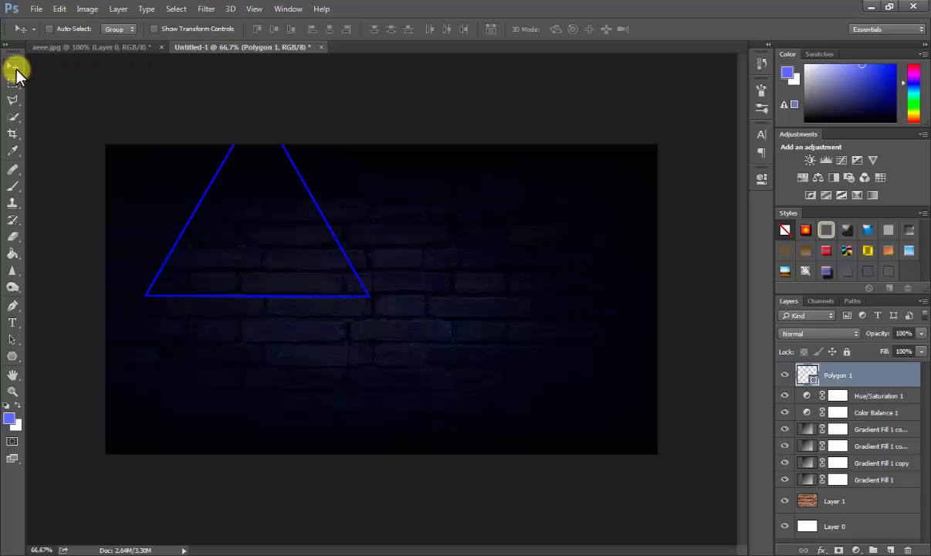
{"action": "left_click_drag", "start_coordinate": [278, 234], "coordinate": [386, 311]}
Rotate the triangle with Free Transform so one corner points right like a play symbol
{"action": "key", "text": "ctrl+t"}
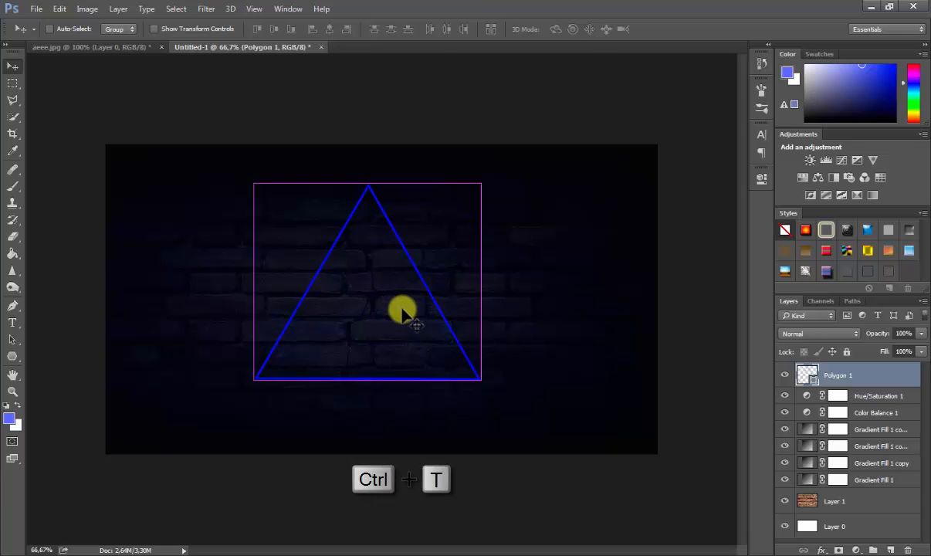
{"action": "left_click_drag", "start_coordinate": [225, 170], "coordinate": [385, 239]}
{"action": "key", "text": "Return"}
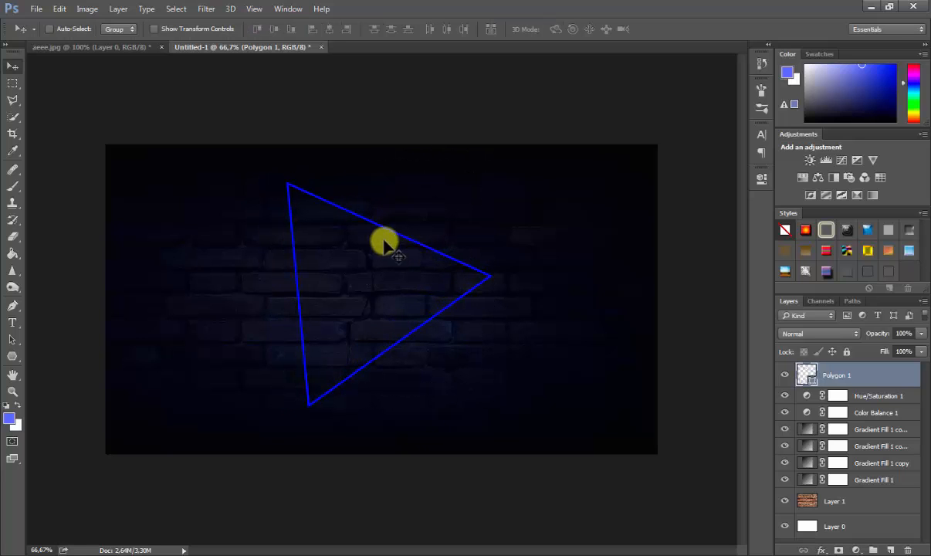
Apply an Outer Glow to the triangle layer in light blue 505bfa with 8% spread and an enlarged size
{"action": "double_click", "coordinate": [882, 377]}
{"action": "left_click_drag", "start_coordinate": [501, 34], "coordinate": [610, 69]}
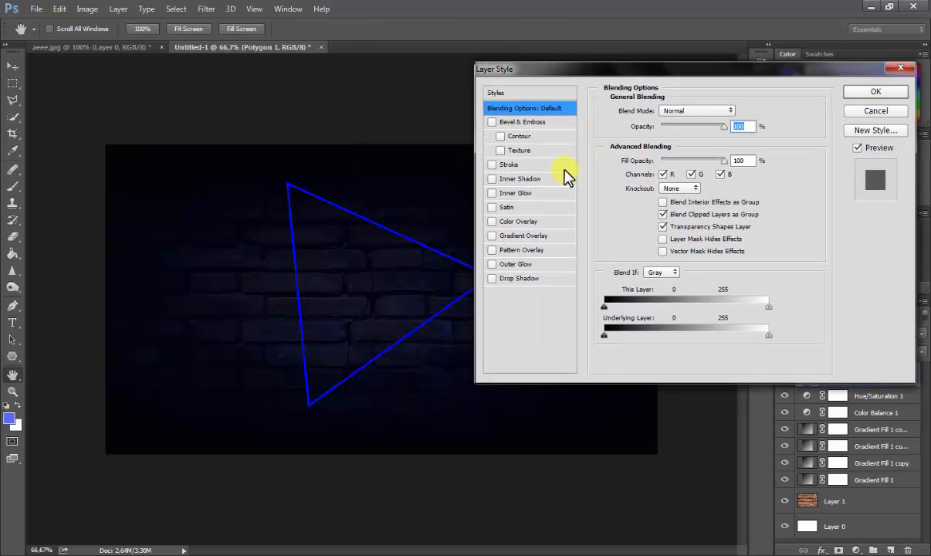
{"action": "left_click", "coordinate": [517, 265]}
{"action": "left_click", "coordinate": [636, 160]}
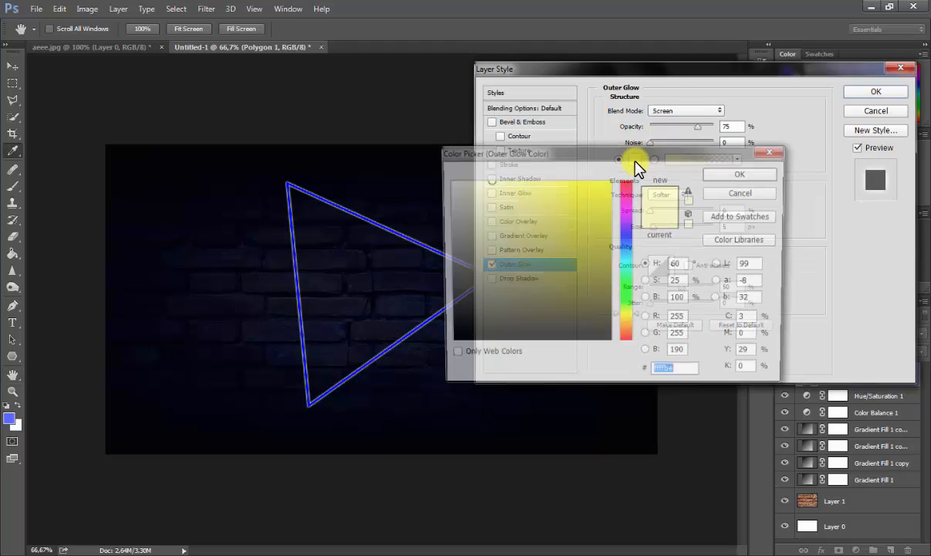
{"action": "left_click", "coordinate": [308, 363]}
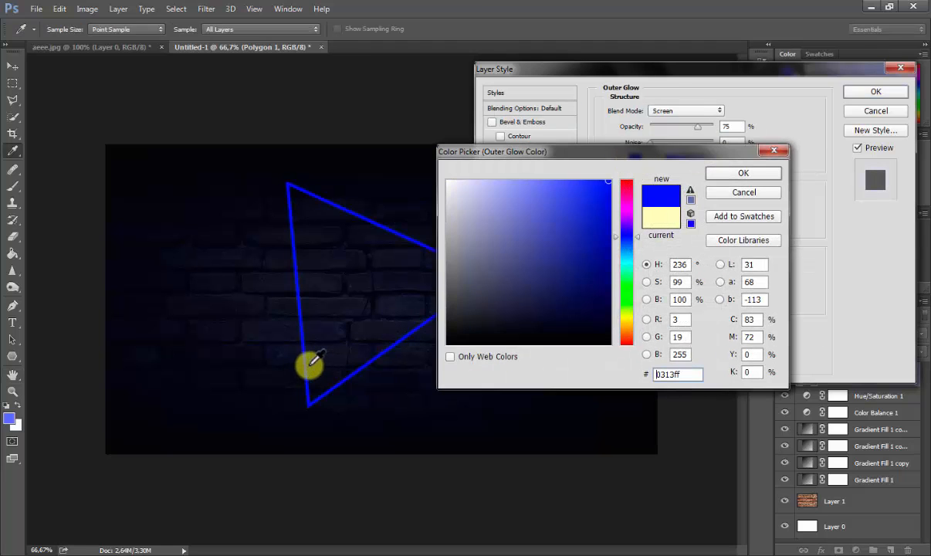
{"action": "mouse_move", "coordinate": [590, 180]}
{"action": "left_mouse_down"}
{"action": "mouse_move", "coordinate": [561, 193]}
{"action": "mouse_move", "coordinate": [559, 185]}
{"action": "left_mouse_up"}
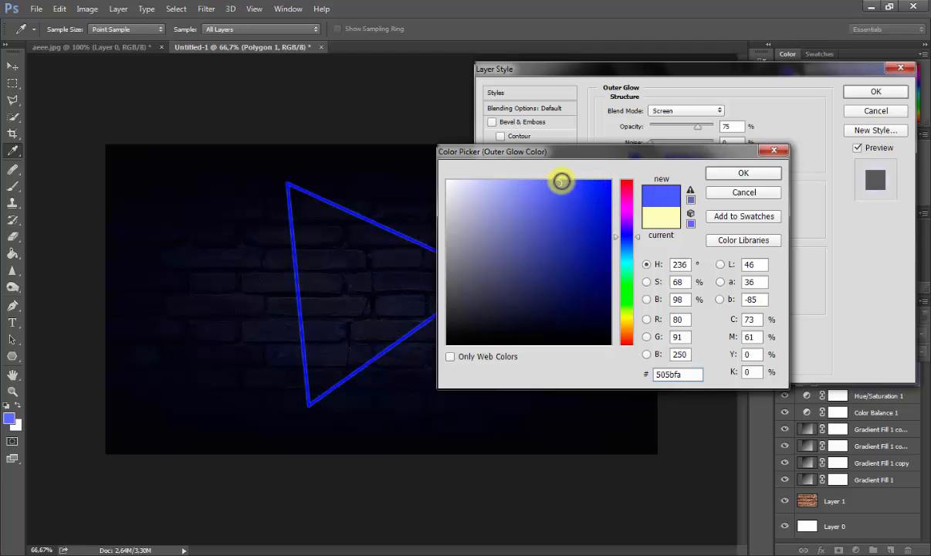
{"action": "left_click", "coordinate": [733, 173]}
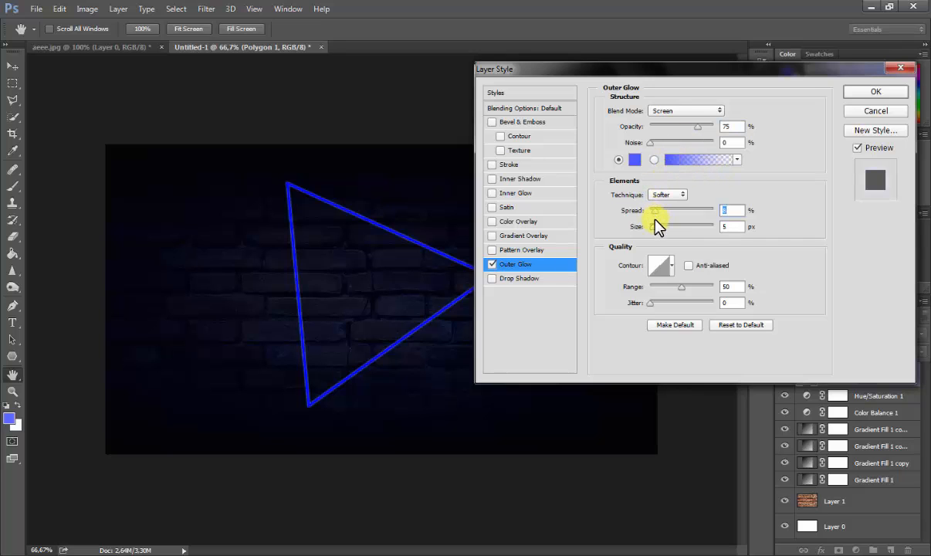
{"action": "left_click_drag", "start_coordinate": [660, 226], "coordinate": [664, 225]}
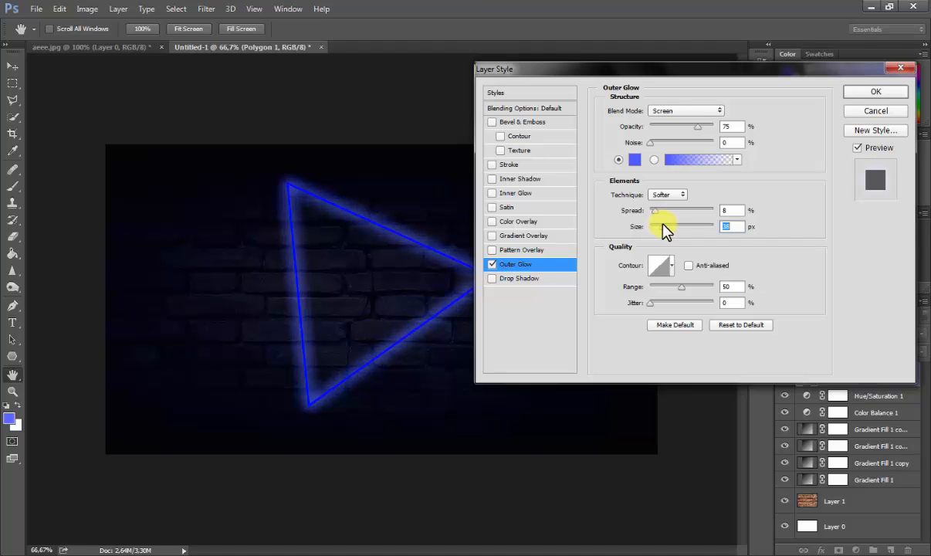
{"action": "left_click", "coordinate": [866, 94]}
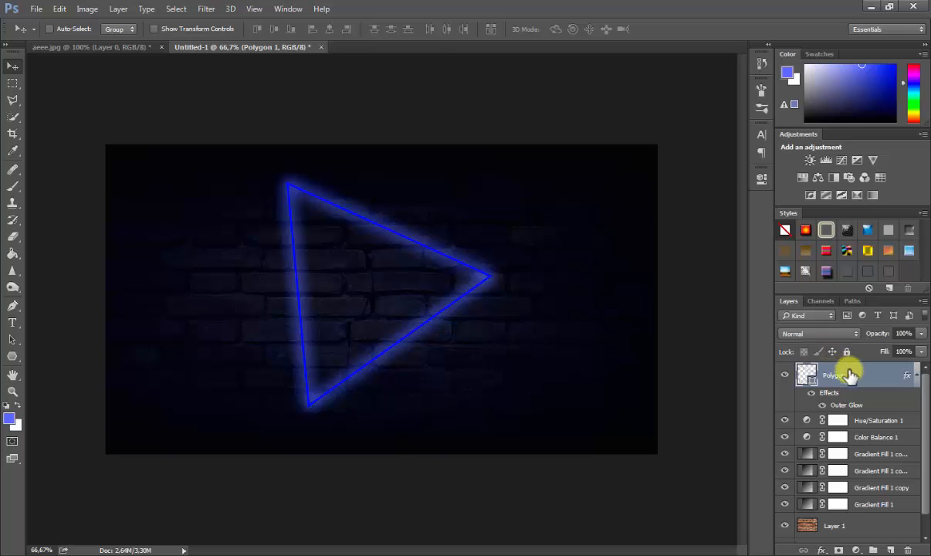
Add a Hue/Saturation adjustment clipped to the triangle layer with hue +16 and saturation +26
{"action": "left_click", "coordinate": [840, 550]}
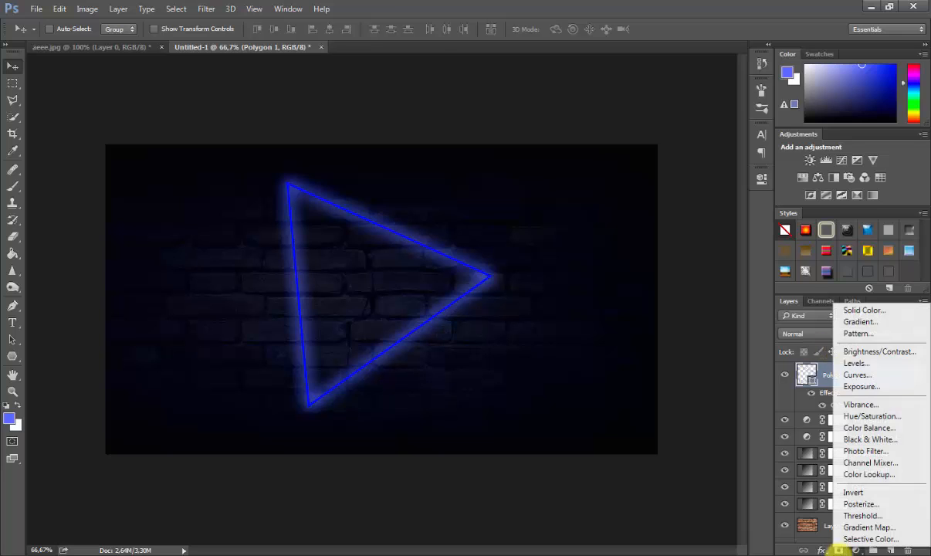
{"action": "left_click", "coordinate": [867, 417]}
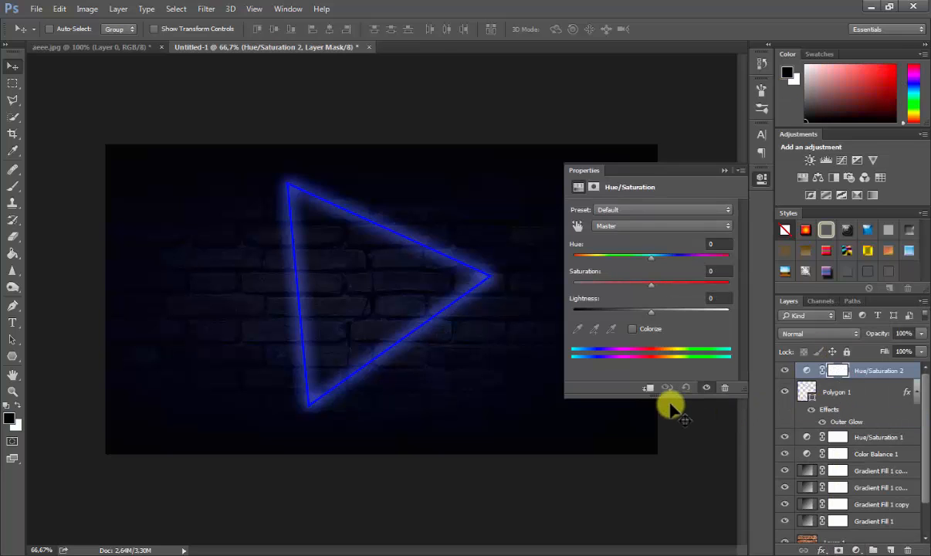
{"action": "left_click", "coordinate": [649, 387]}
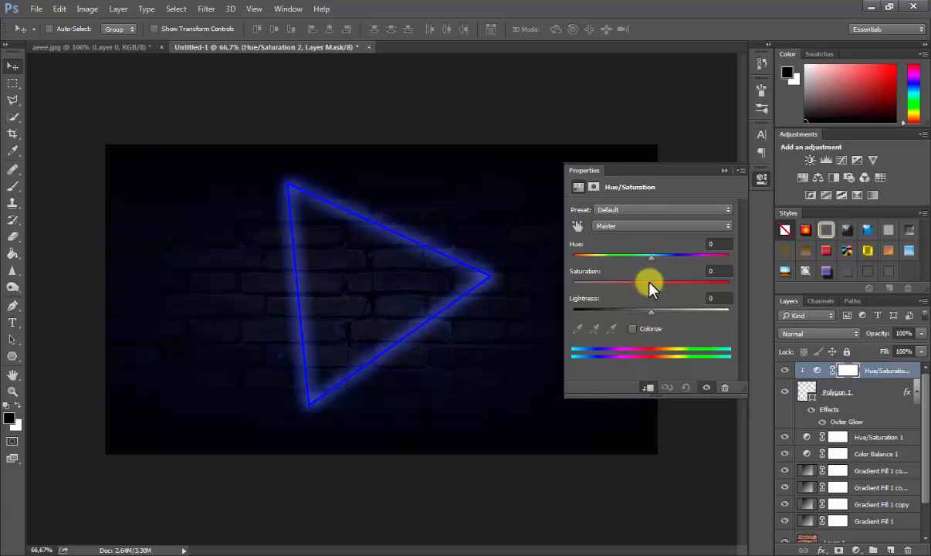
{"action": "left_click_drag", "start_coordinate": [650, 281], "coordinate": [663, 259]}
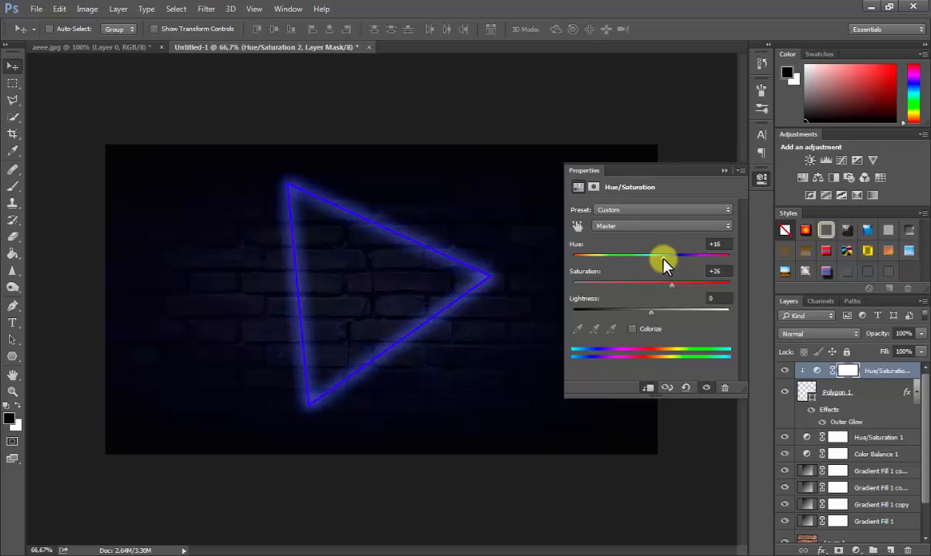
{"action": "left_click", "coordinate": [725, 170]}
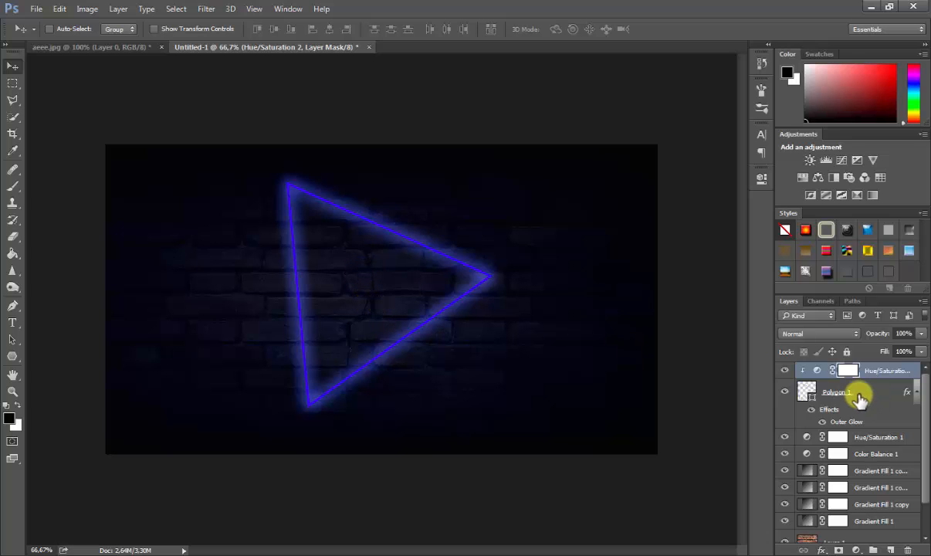
Shift the triangle slightly down and right and give it a black Drop Shadow with angle 161°, distance 28 px and spread 24%
{"action": "left_click", "coordinate": [860, 397]}
{"action": "left_click_drag", "start_coordinate": [480, 291], "coordinate": [495, 309]}
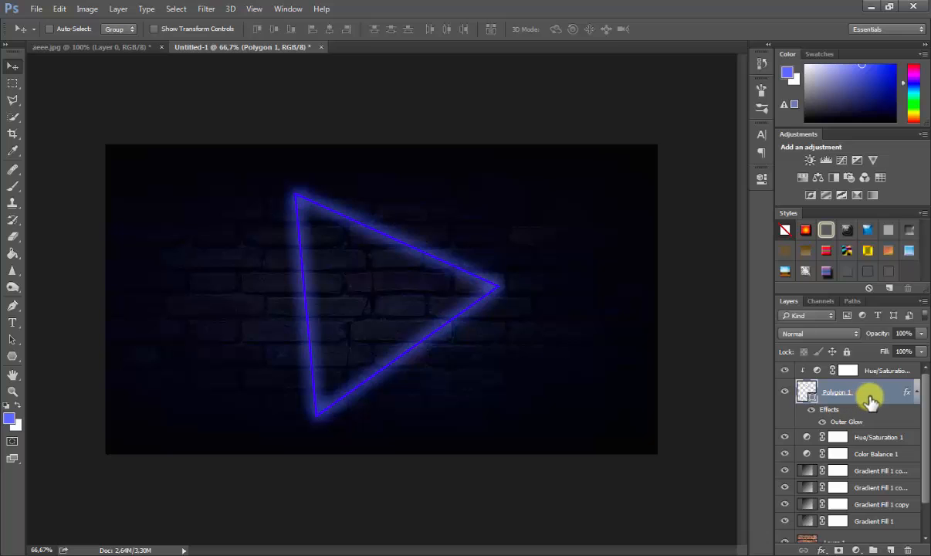
{"action": "double_click", "coordinate": [870, 400]}
{"action": "left_click_drag", "start_coordinate": [591, 67], "coordinate": [721, 133]}
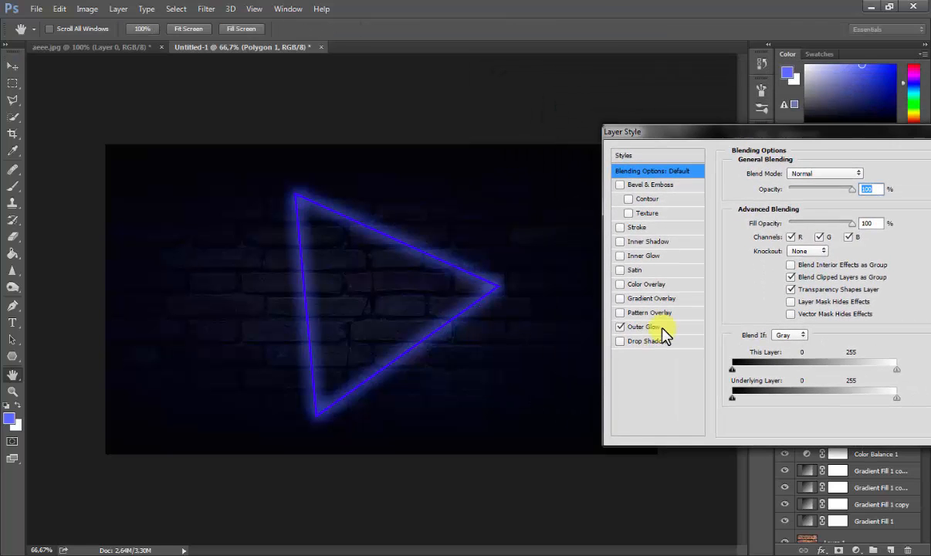
{"action": "left_click", "coordinate": [620, 340]}
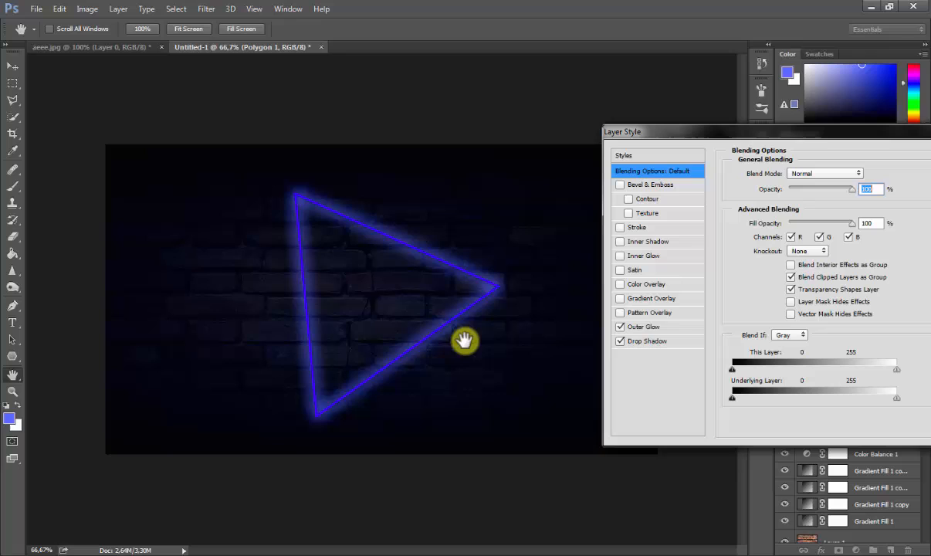
{"action": "left_click", "coordinate": [631, 344]}
{"action": "left_click_drag", "start_coordinate": [392, 302], "coordinate": [403, 305]}
{"action": "left_click_drag", "start_coordinate": [780, 249], "coordinate": [811, 260]}
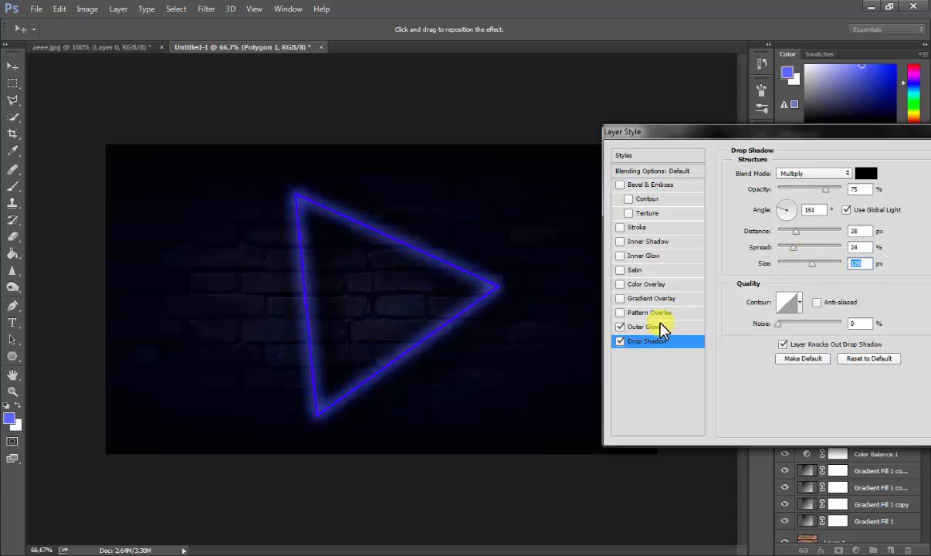
Set the triangle's Drop Shadow to angle 122°, distance 9 px, size 213 px and dark blue color 001194
{"action": "left_click_drag", "start_coordinate": [452, 329], "coordinate": [448, 331]}
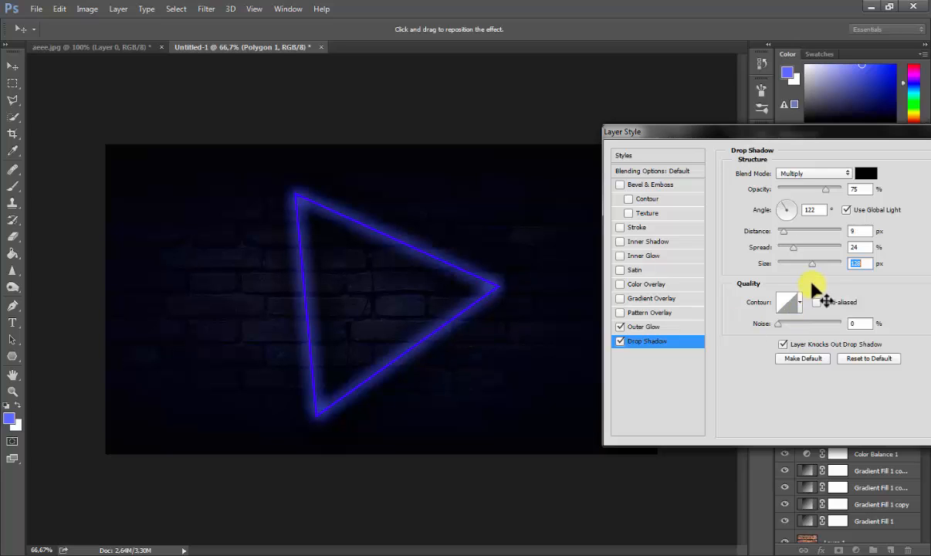
{"action": "left_click_drag", "start_coordinate": [812, 264], "coordinate": [829, 268]}
{"action": "left_click", "coordinate": [866, 173]}
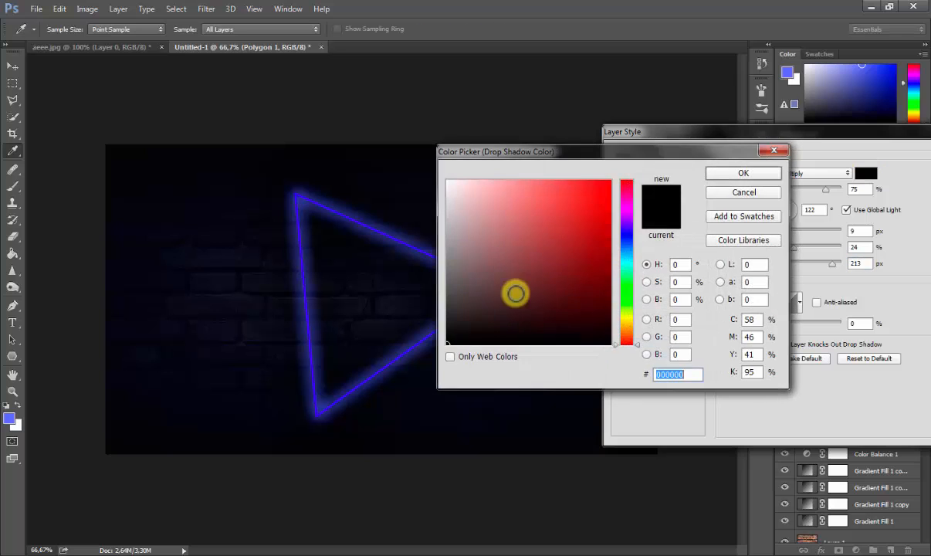
{"action": "left_click", "coordinate": [323, 377]}
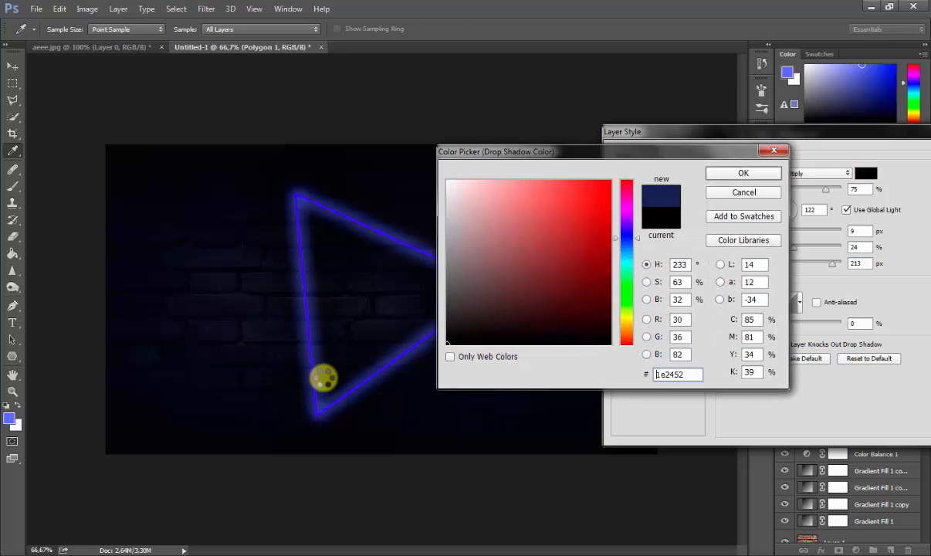
{"action": "mouse_move", "coordinate": [566, 278]}
{"action": "left_mouse_down"}
{"action": "mouse_move", "coordinate": [592, 272]}
{"action": "mouse_move", "coordinate": [610, 248]}
{"action": "left_mouse_up"}
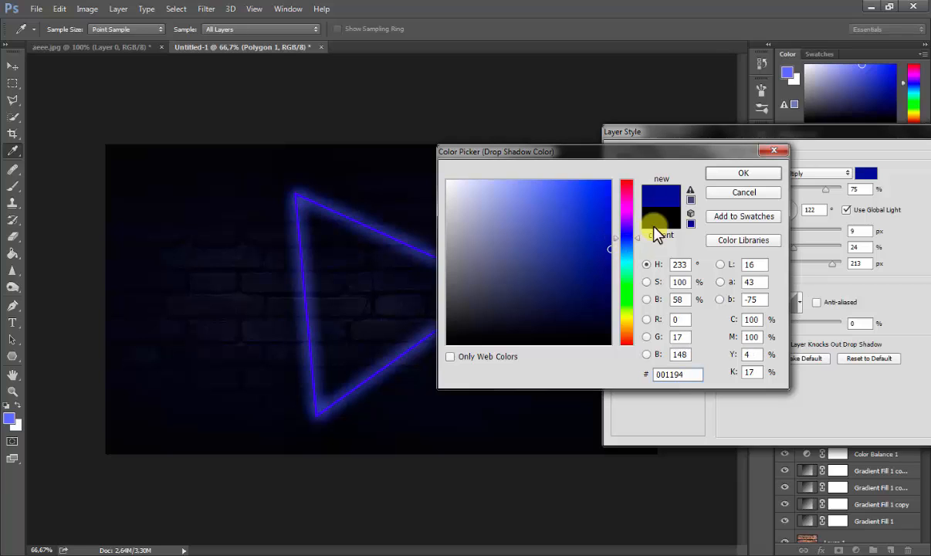
{"action": "left_click", "coordinate": [747, 173]}
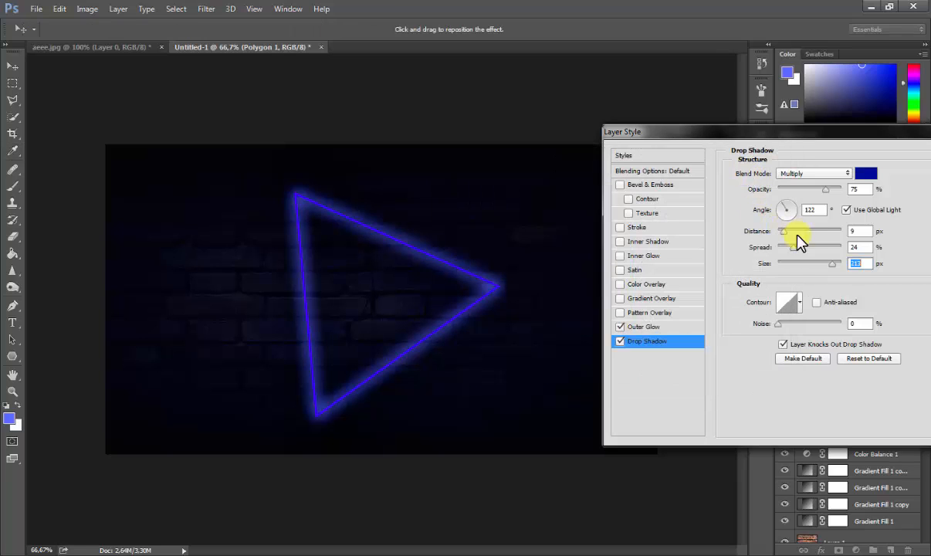
Set the Drop Shadow to Normal blending with opacity 48%, distance 2 px, spread 38% and size 117 px
{"action": "left_click_drag", "start_coordinate": [842, 193], "coordinate": [840, 190]}
{"action": "left_click", "coordinate": [821, 175]}
{"action": "left_click", "coordinate": [804, 193]}
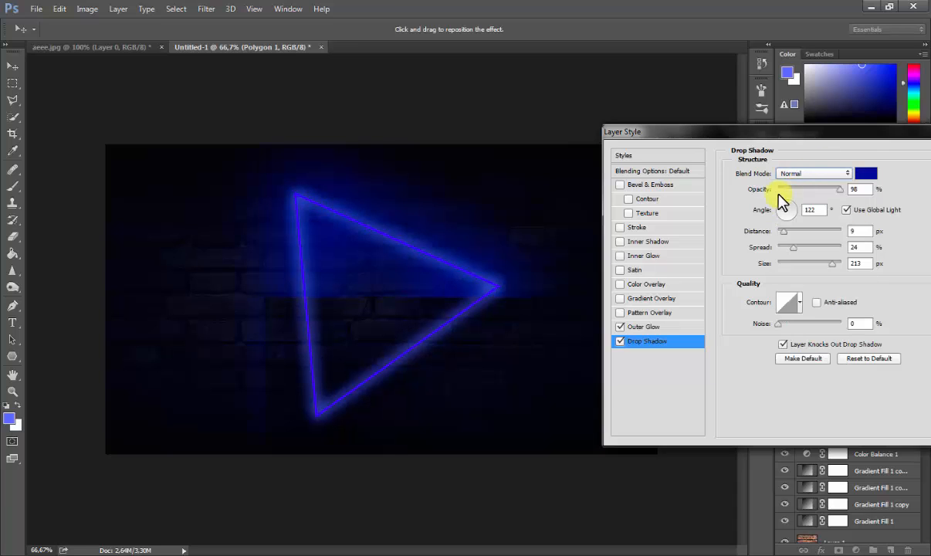
{"action": "mouse_move", "coordinate": [844, 199]}
{"action": "left_mouse_down"}
{"action": "mouse_move", "coordinate": [775, 197]}
{"action": "mouse_move", "coordinate": [826, 197]}
{"action": "left_mouse_up"}
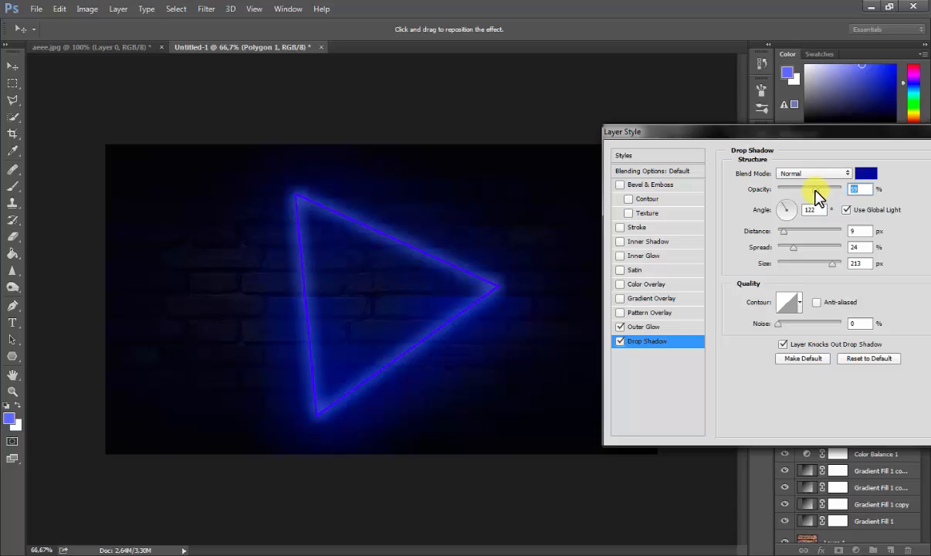
{"action": "left_click", "coordinate": [785, 232]}
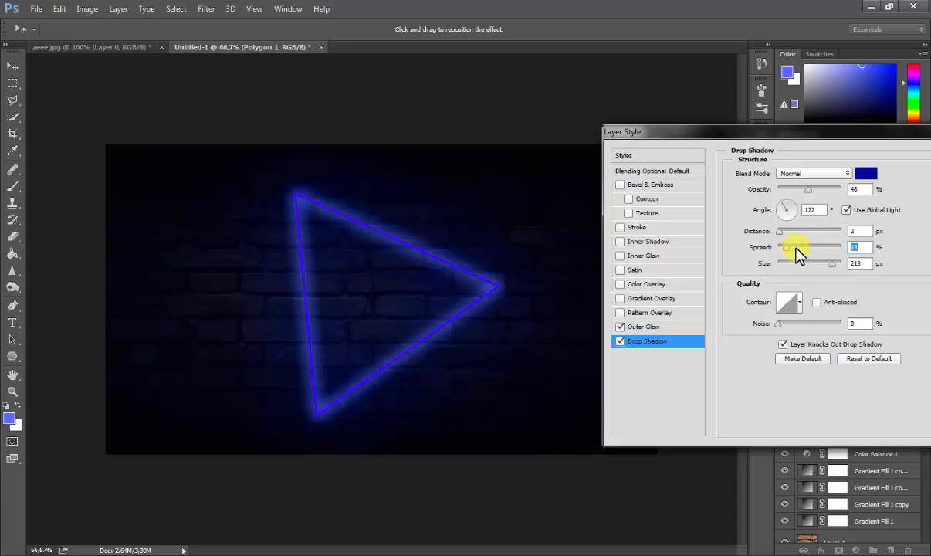
{"action": "left_click_drag", "start_coordinate": [821, 264], "coordinate": [802, 246]}
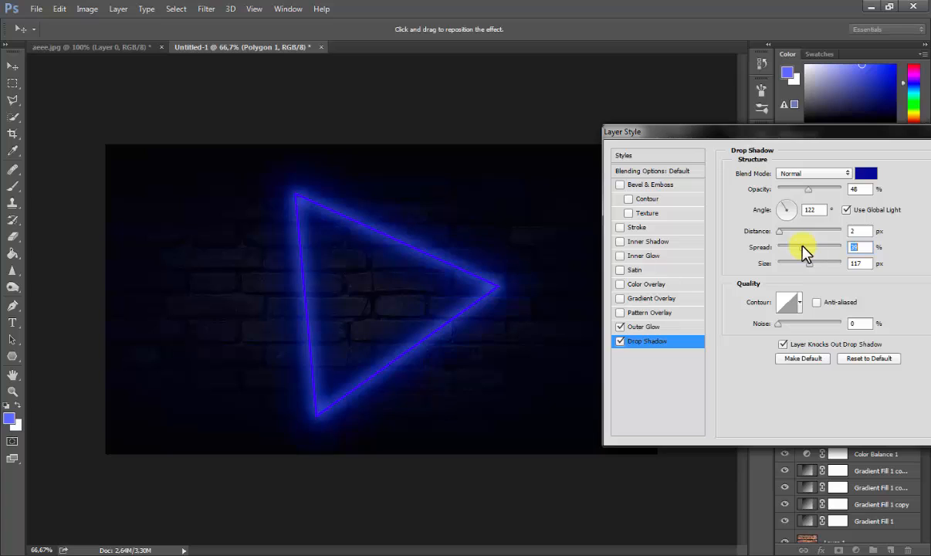
Add 19% noise to the Drop Shadow and shape its contour into a custom S-curve
{"action": "left_click", "coordinate": [786, 324]}
{"action": "left_click", "coordinate": [788, 302]}
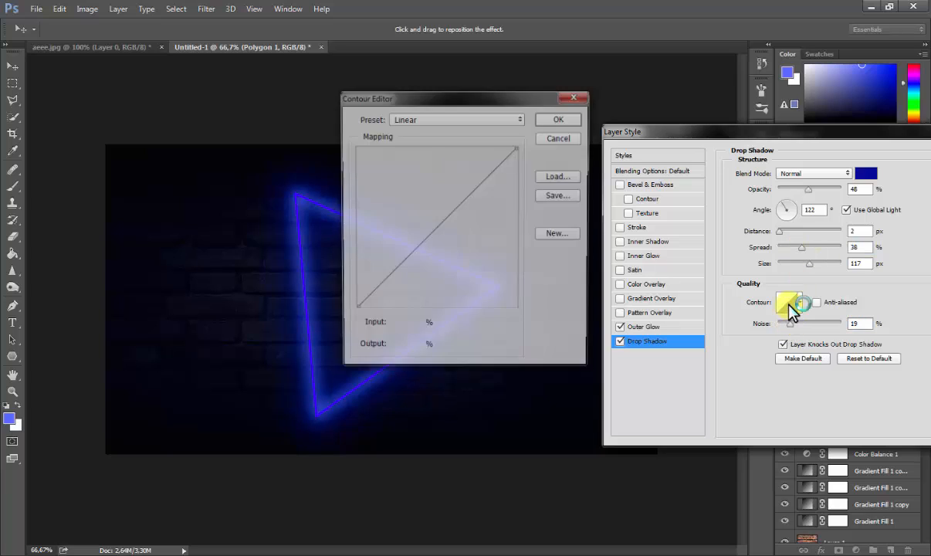
{"action": "left_click_drag", "start_coordinate": [384, 272], "coordinate": [399, 284]}
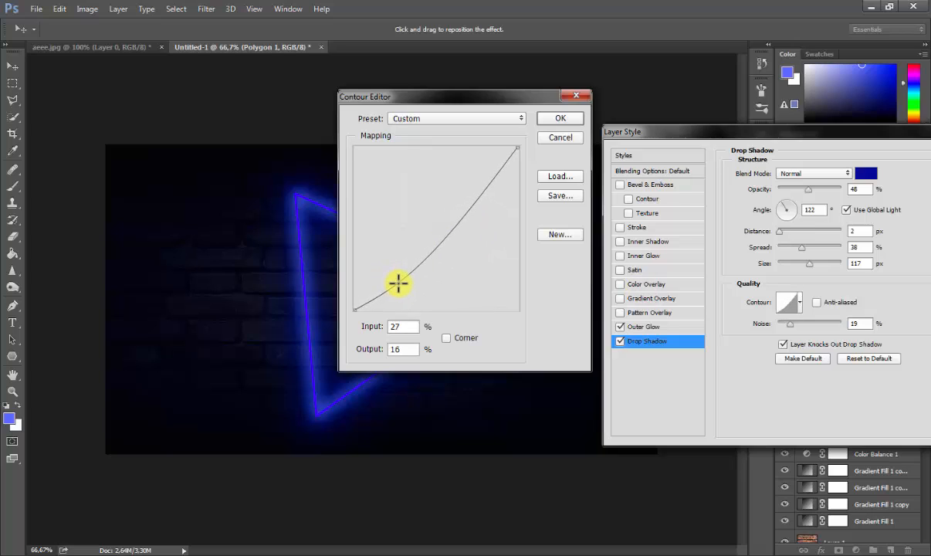
{"action": "left_click_drag", "start_coordinate": [481, 192], "coordinate": [481, 177]}
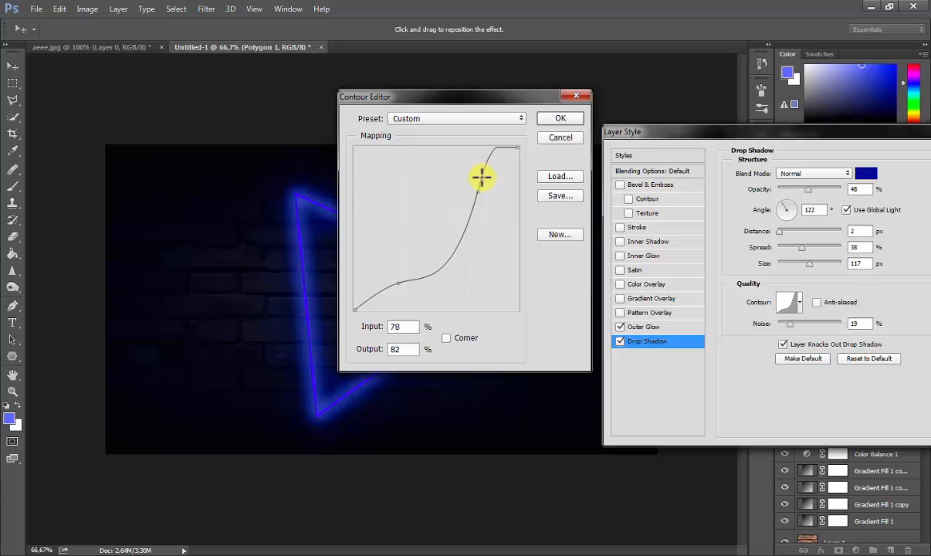
{"action": "left_click", "coordinate": [557, 118]}
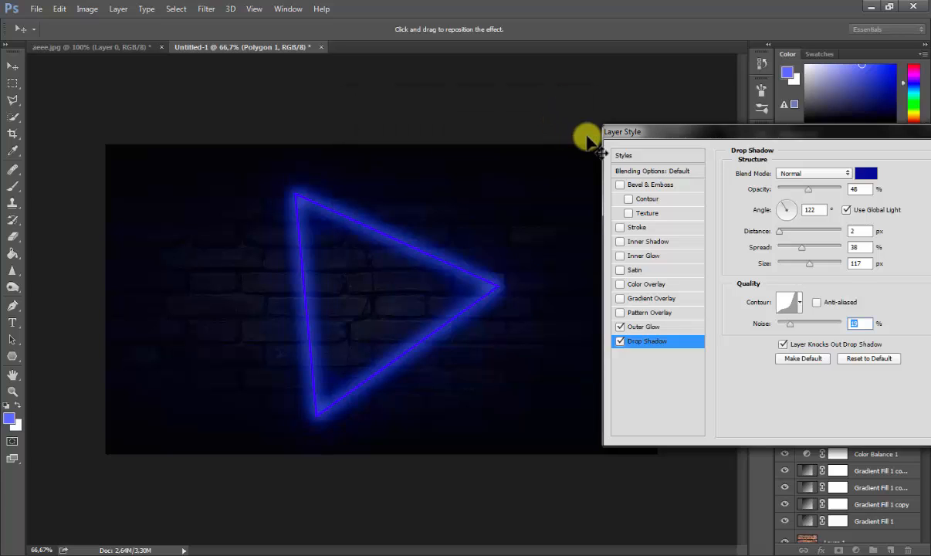
Try several Drop Shadow blend modes, choose Screen, compare the triangle with and without the shadow, and apply the layer style
{"action": "left_click_drag", "start_coordinate": [761, 133], "coordinate": [728, 134]}
{"action": "left_click", "coordinate": [784, 180]}
{"action": "left_click", "coordinate": [774, 204]}
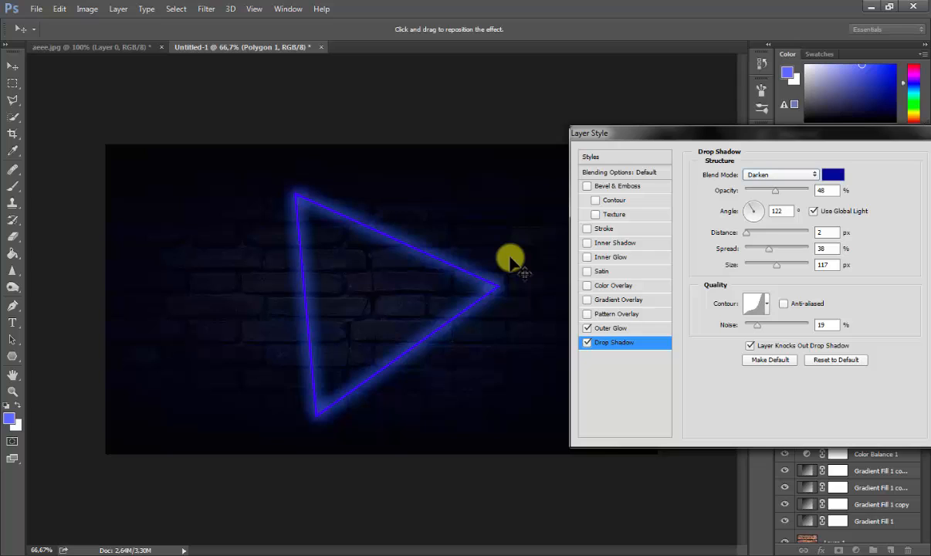
{"action": "key", "text": "Down"}
{"action": "key", "text": "Down"}
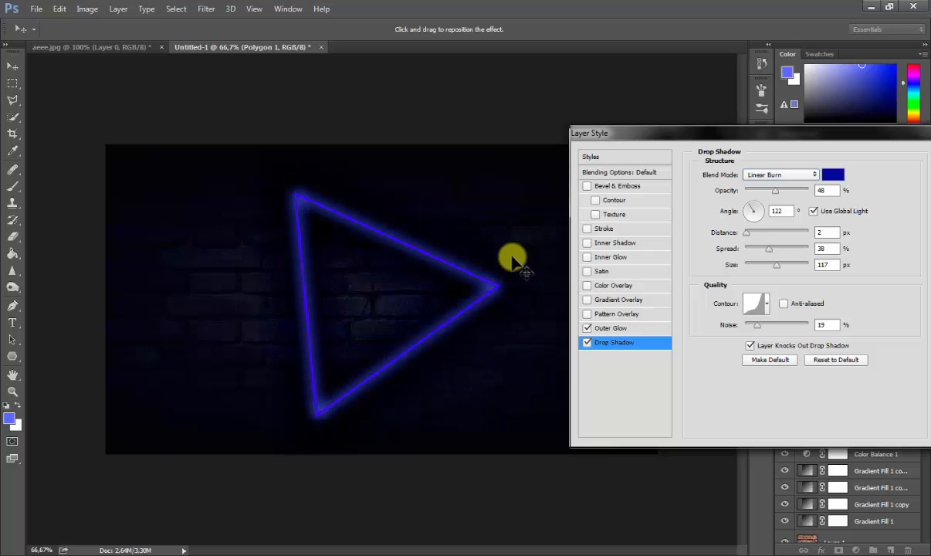
{"action": "key", "text": "Down"}
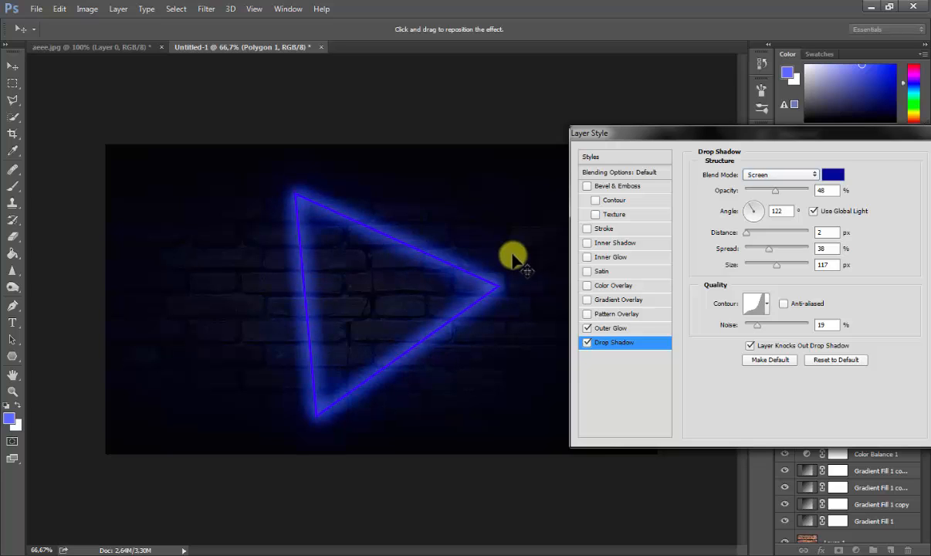
{"action": "left_click", "coordinate": [587, 343]}
{"action": "left_click", "coordinate": [588, 344]}
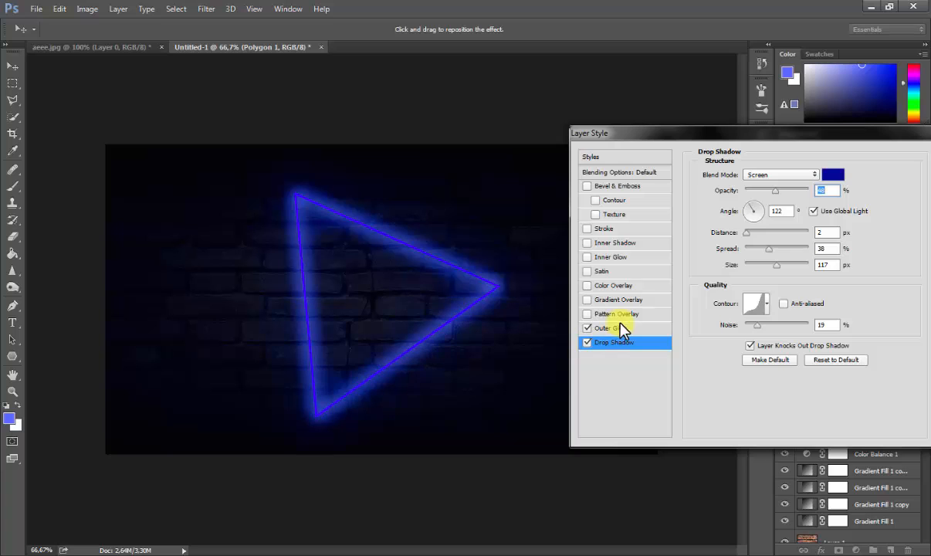
{"action": "left_click_drag", "start_coordinate": [811, 139], "coordinate": [729, 158]}
{"action": "left_click", "coordinate": [888, 174]}
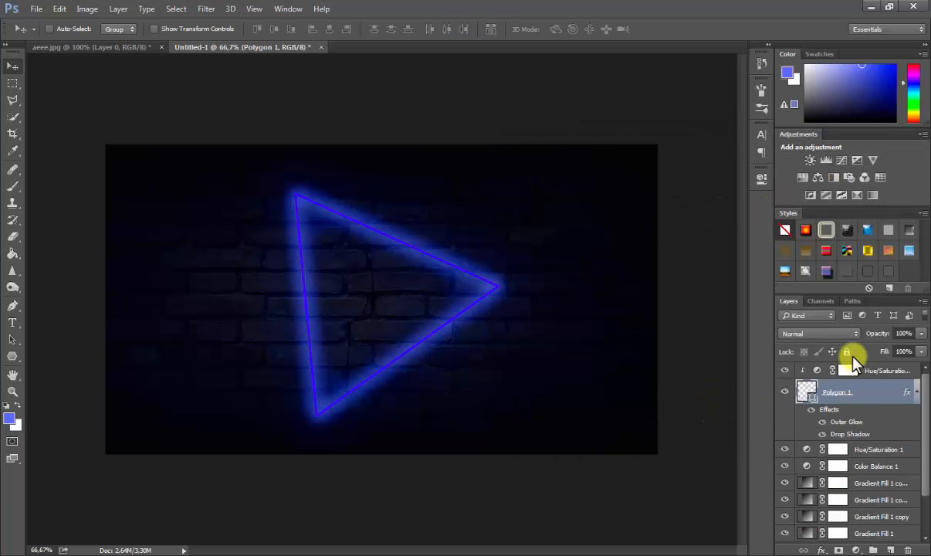
Add a new layer above the clipped Hue/Saturation adjustment and paint a saturated blue glow over the triangle with a 405 px brush
{"action": "left_click", "coordinate": [861, 368]}
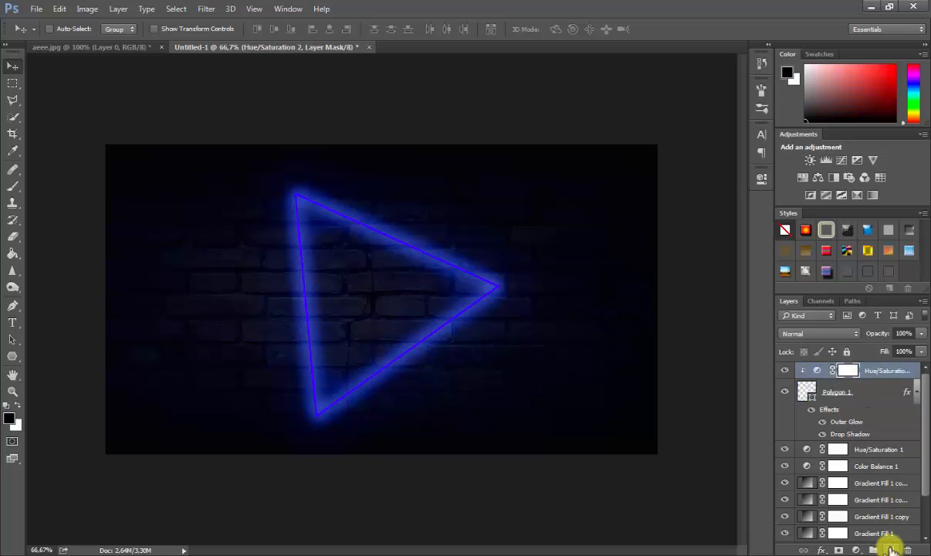
{"action": "left_click", "coordinate": [891, 549]}
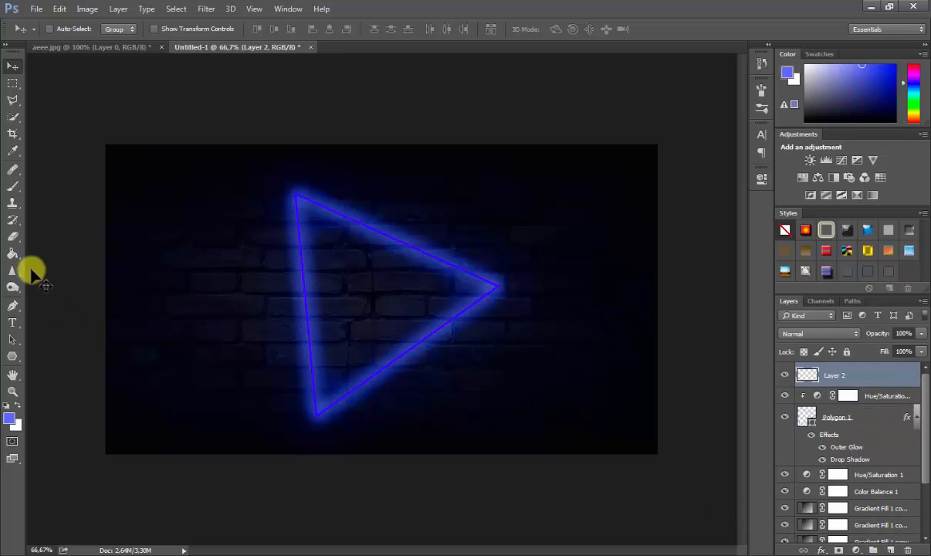
{"action": "left_click", "coordinate": [13, 184]}
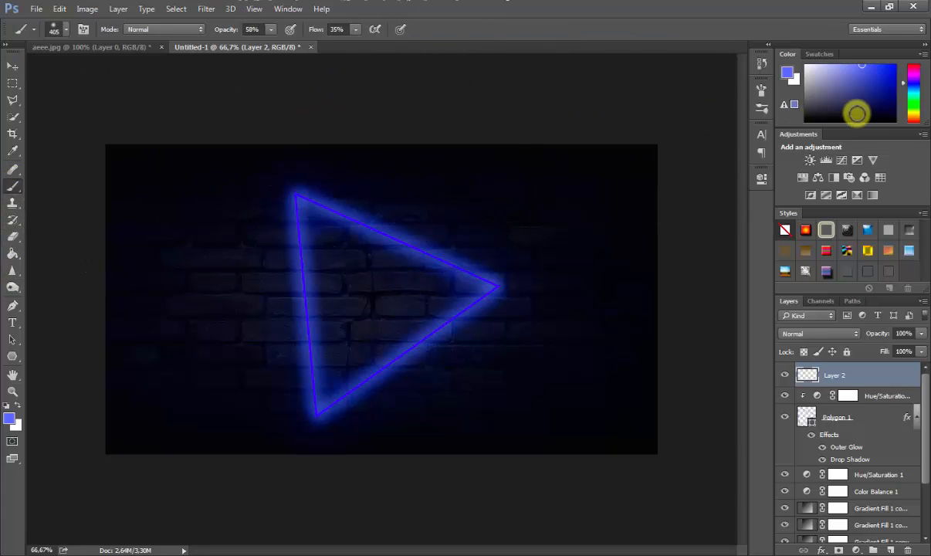
{"action": "mouse_move", "coordinate": [858, 113]}
{"action": "left_mouse_down"}
{"action": "mouse_move", "coordinate": [860, 87]}
{"action": "mouse_move", "coordinate": [894, 70]}
{"action": "left_mouse_up"}
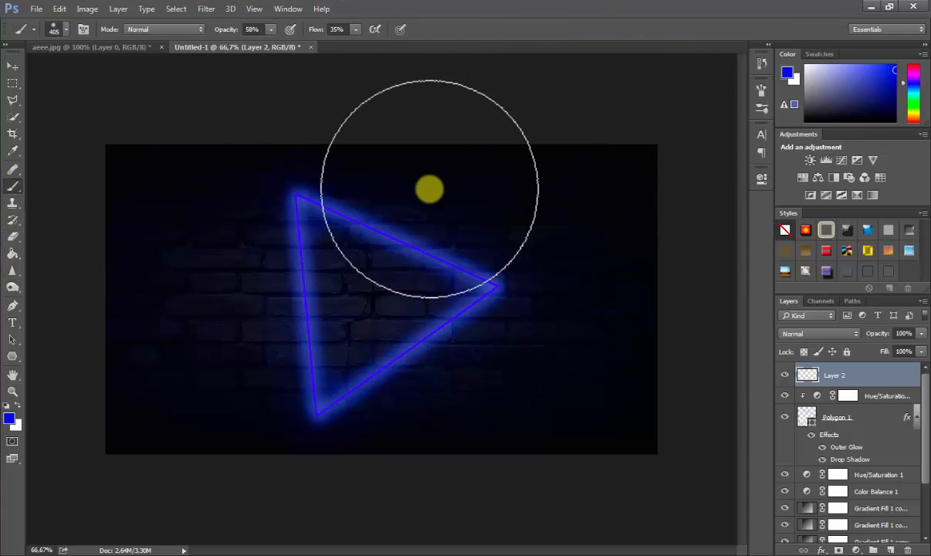
{"action": "mouse_move", "coordinate": [430, 188]}
{"action": "left_mouse_down"}
{"action": "mouse_move", "coordinate": [274, 232]}
{"action": "mouse_move", "coordinate": [318, 231]}
{"action": "mouse_move", "coordinate": [431, 254]}
{"action": "mouse_move", "coordinate": [473, 278]}
{"action": "mouse_move", "coordinate": [470, 310]}
{"action": "mouse_move", "coordinate": [401, 343]}
{"action": "mouse_move", "coordinate": [354, 348]}
{"action": "mouse_move", "coordinate": [259, 293]}
{"action": "left_mouse_up"}
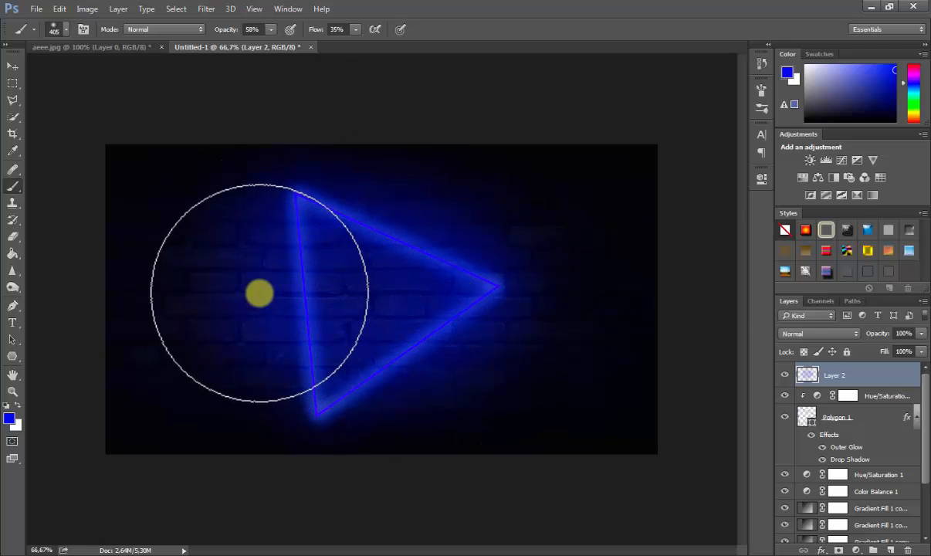
Set the painted glow layer's blend mode to Darken and compare the image with and without it
{"action": "left_click", "coordinate": [12, 68]}
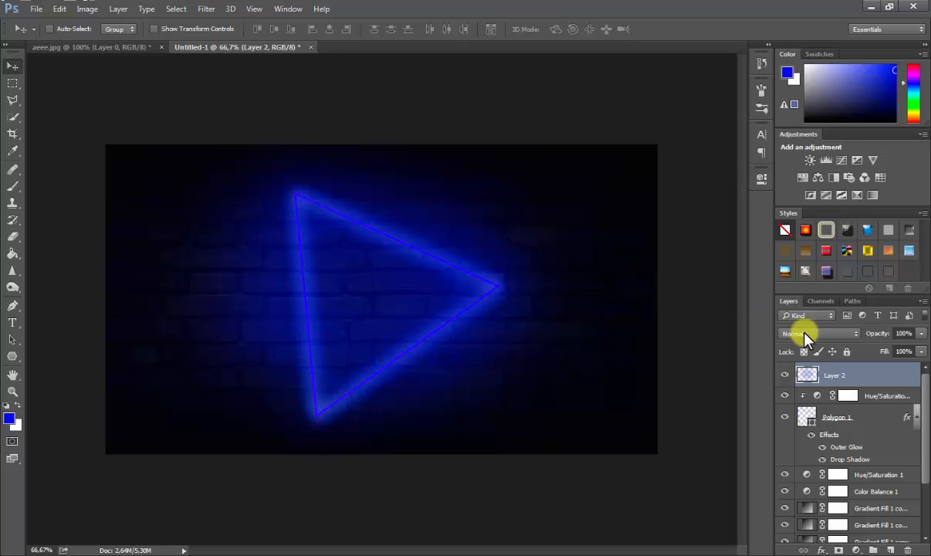
{"action": "left_click", "coordinate": [807, 334]}
{"action": "left_click", "coordinate": [782, 108]}
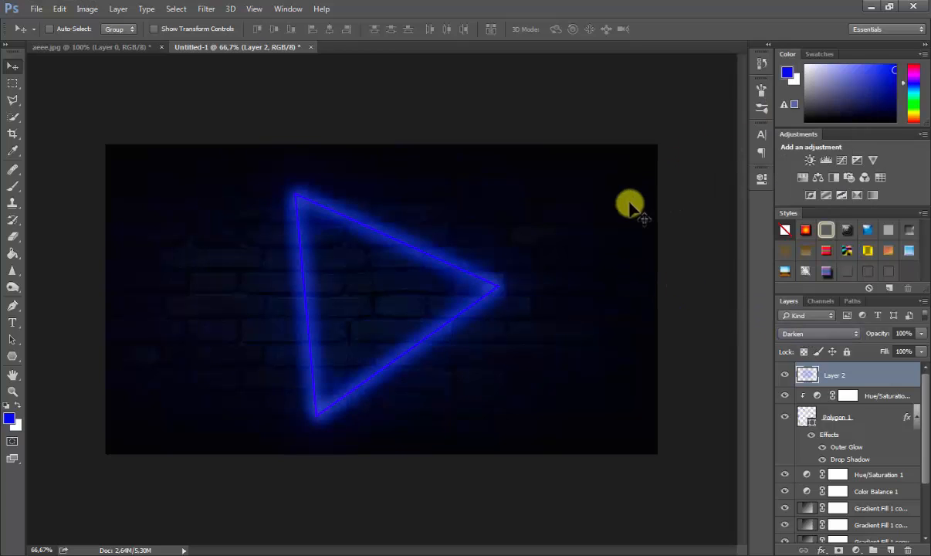
{"action": "left_click", "coordinate": [785, 376]}
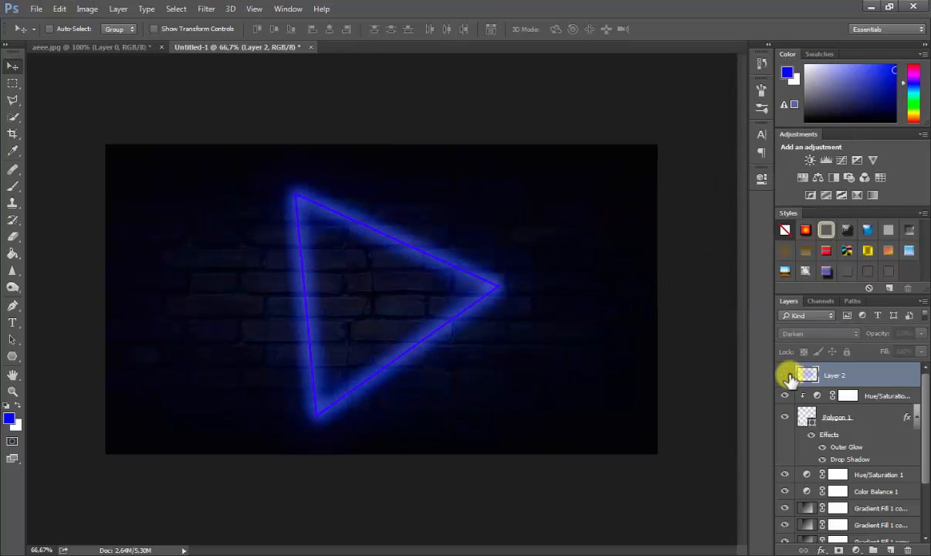
{"action": "left_click", "coordinate": [785, 375]}
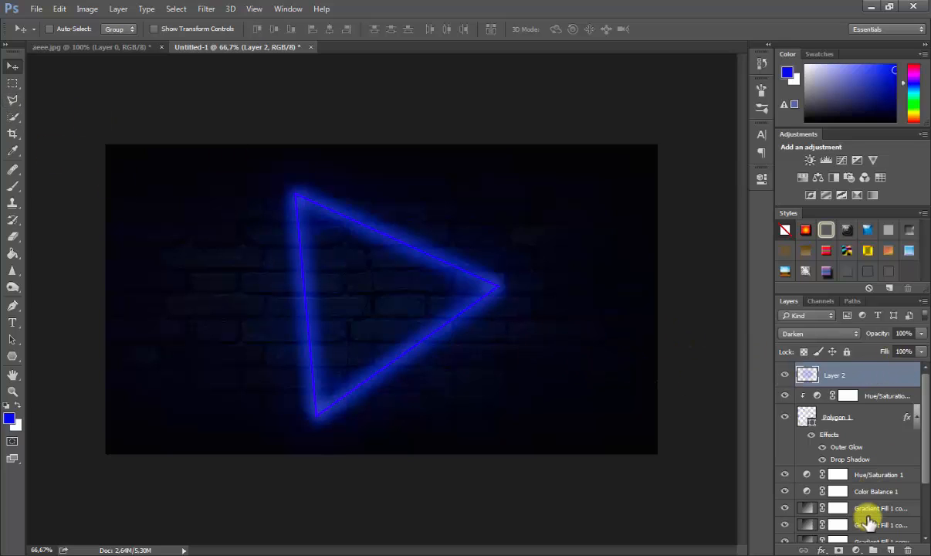
Add a Brightness/Contrast adjustment below the painted glow layer, clip it to the triangle and fine-tune its brightness and contrast
{"action": "left_click", "coordinate": [860, 549]}
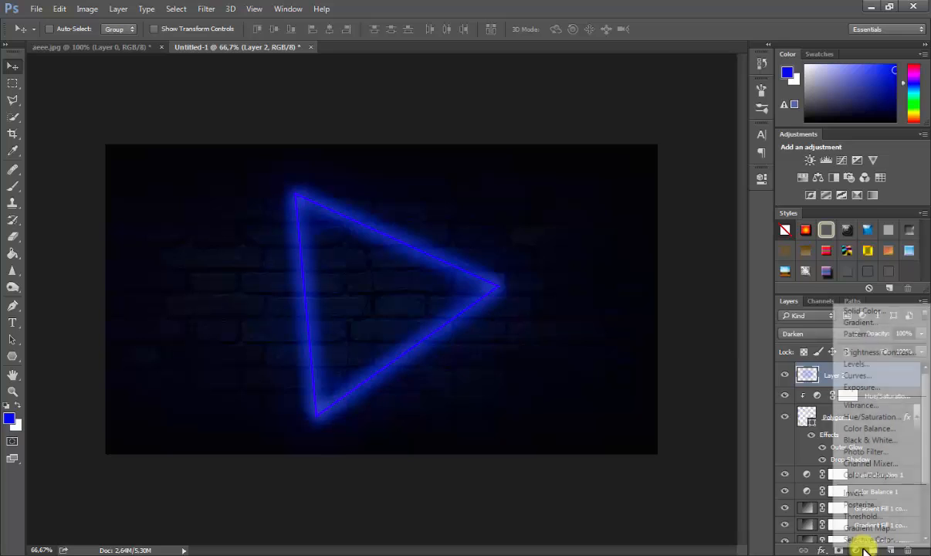
{"action": "left_click", "coordinate": [869, 353]}
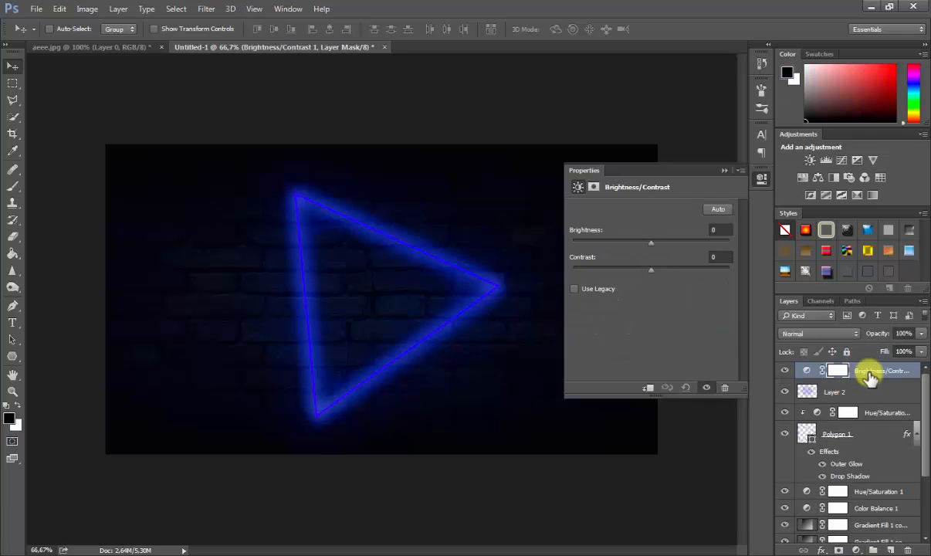
{"action": "left_click_drag", "start_coordinate": [870, 377], "coordinate": [873, 398]}
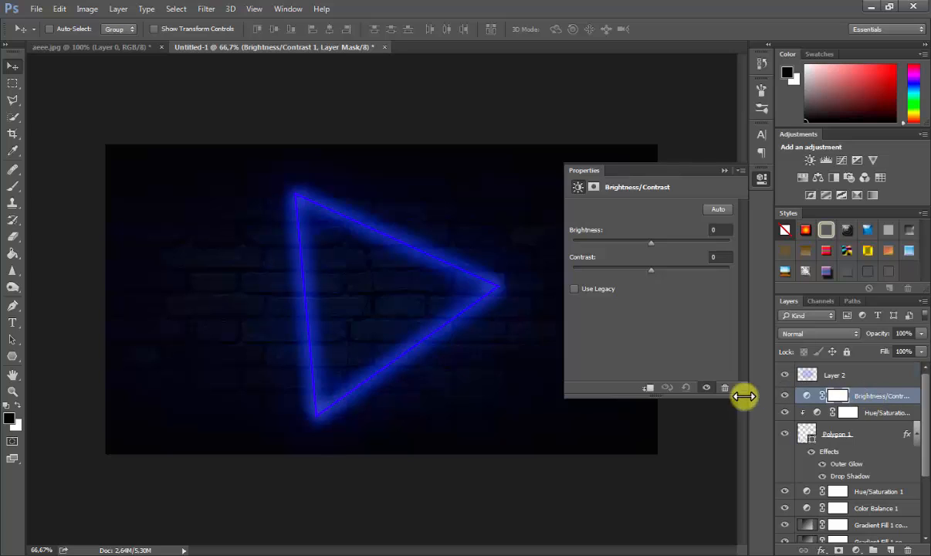
{"action": "left_click", "coordinate": [648, 389]}
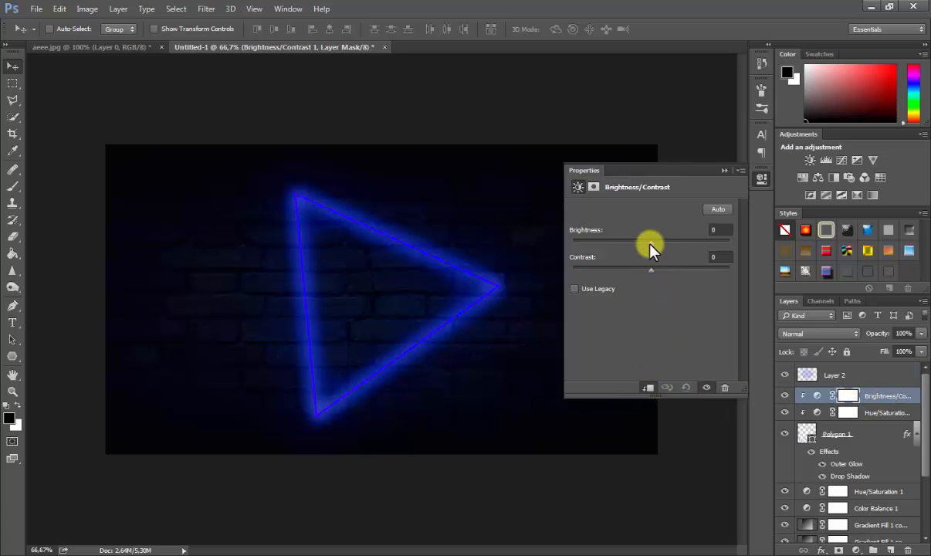
{"action": "left_click_drag", "start_coordinate": [649, 244], "coordinate": [670, 273]}
{"action": "left_click_drag", "start_coordinate": [634, 243], "coordinate": [655, 246]}
{"action": "left_click", "coordinate": [725, 171]}
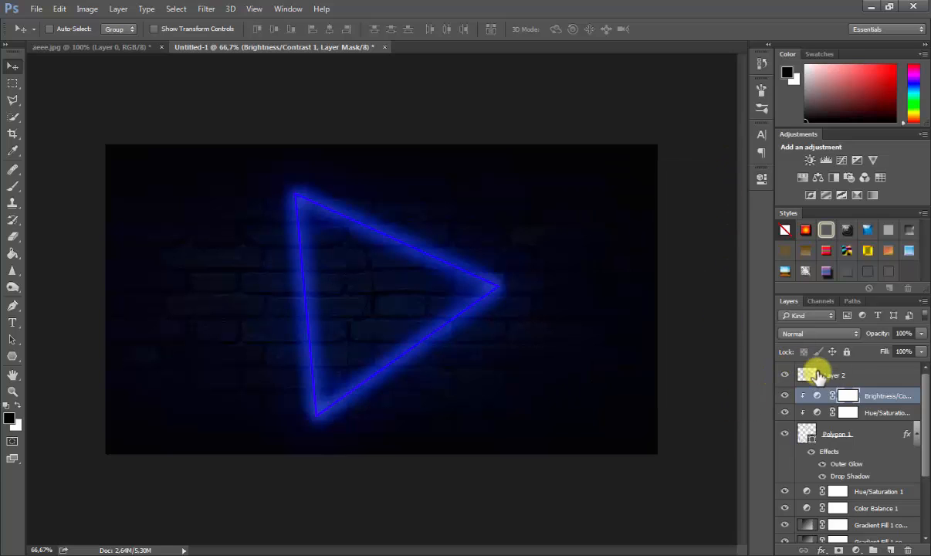
Add the text TheLarvent in Monotype Corsiva above the painted glow layer, then scale and position it inside the triangle
{"action": "left_click", "coordinate": [805, 373]}
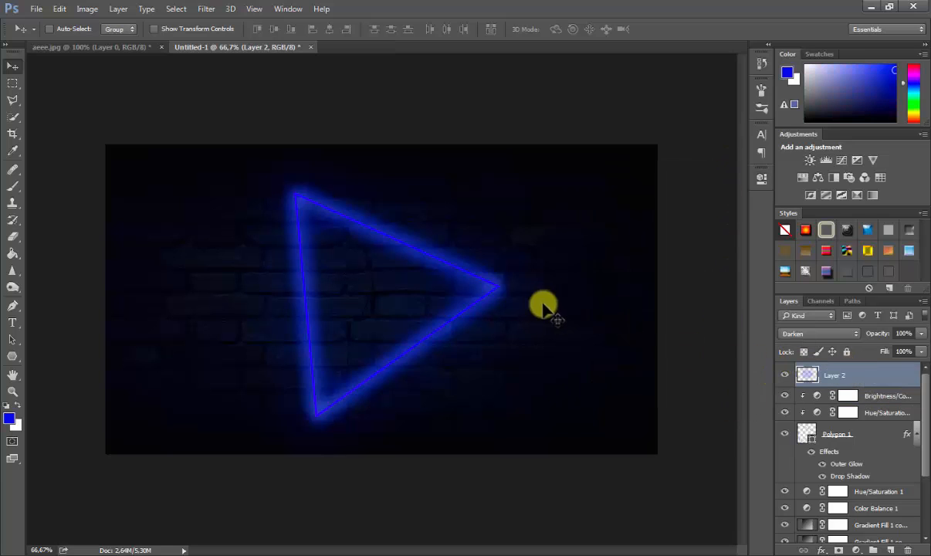
{"action": "left_click", "coordinate": [12, 323]}
{"action": "left_click", "coordinate": [271, 274]}
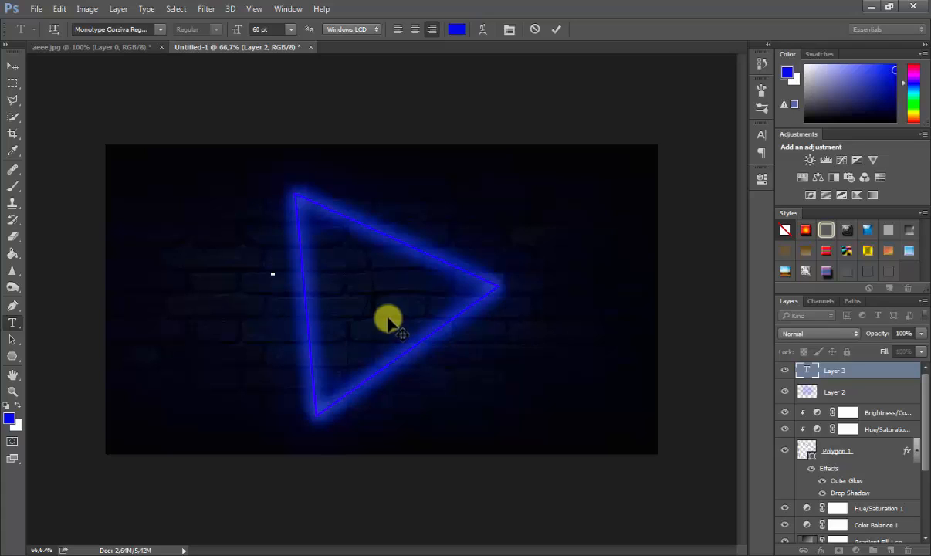
{"action": "left_click_drag", "start_coordinate": [276, 271], "coordinate": [475, 225]}
{"action": "left_click_drag", "start_coordinate": [409, 260], "coordinate": [426, 284]}
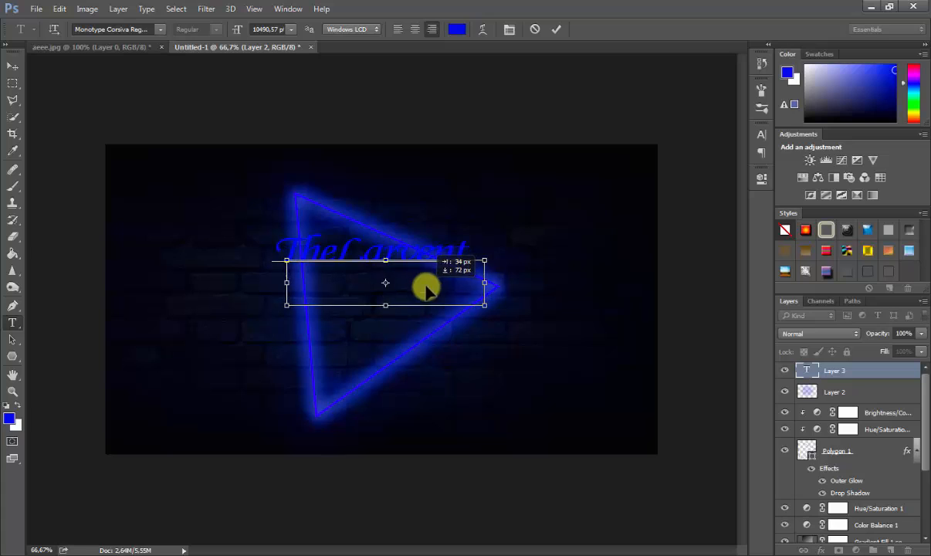
{"action": "left_click_drag", "start_coordinate": [483, 300], "coordinate": [423, 295]}
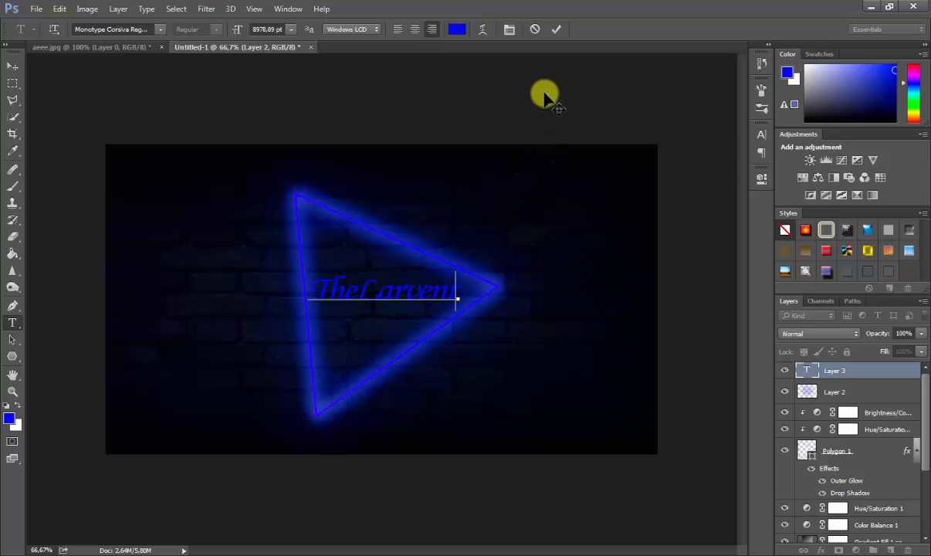
Recolor all of the TheLarvent text to a brighter saturated blue and commit the text
{"action": "key", "text": "ctrl+a"}
{"action": "left_click", "coordinate": [457, 29]}
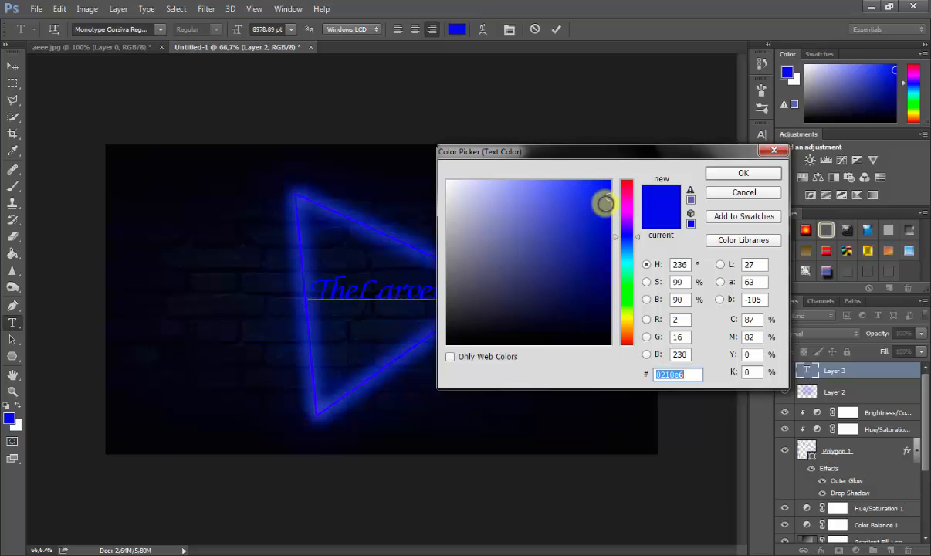
{"action": "left_click_drag", "start_coordinate": [605, 201], "coordinate": [598, 183]}
{"action": "left_click", "coordinate": [730, 175]}
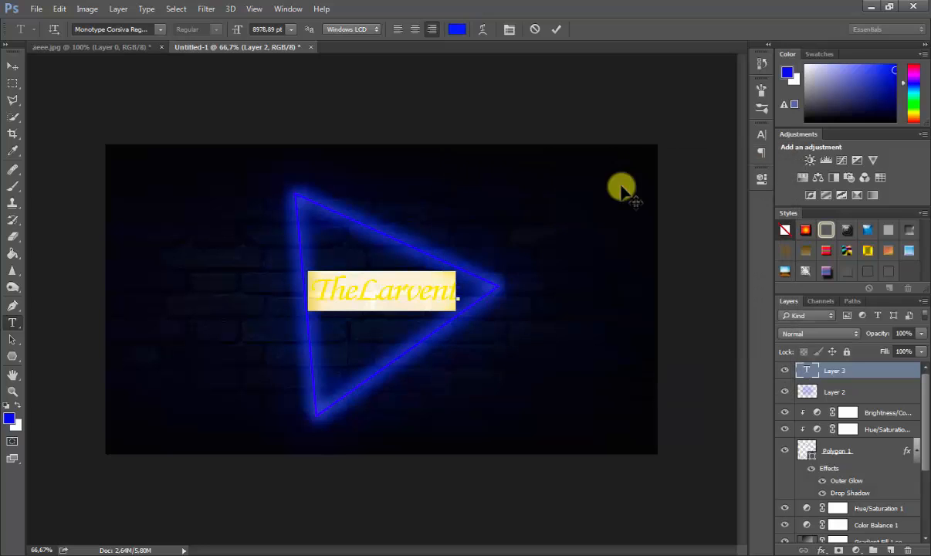
{"action": "left_click", "coordinate": [557, 28]}
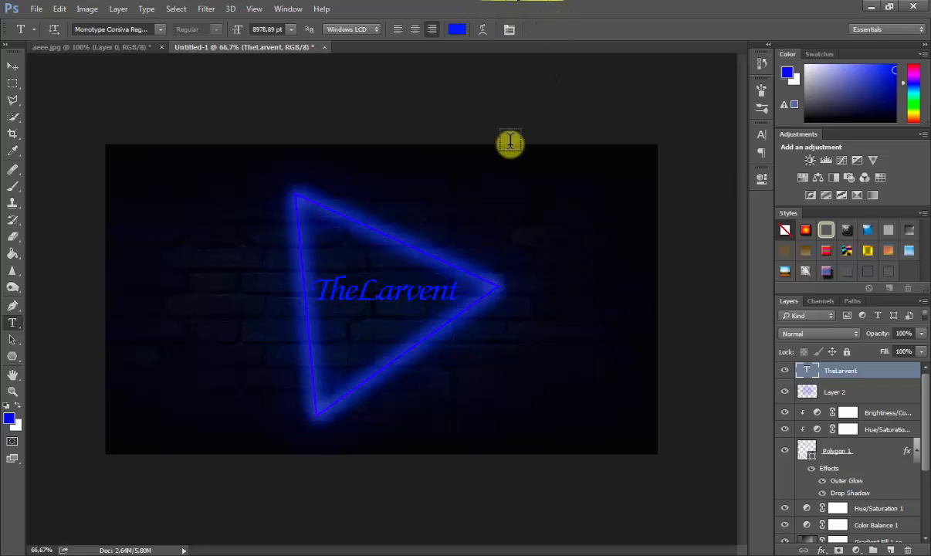
Add an Outer Glow to the TheLarvent text layer and set the glow color to dark blue 27349f
{"action": "double_click", "coordinate": [871, 372]}
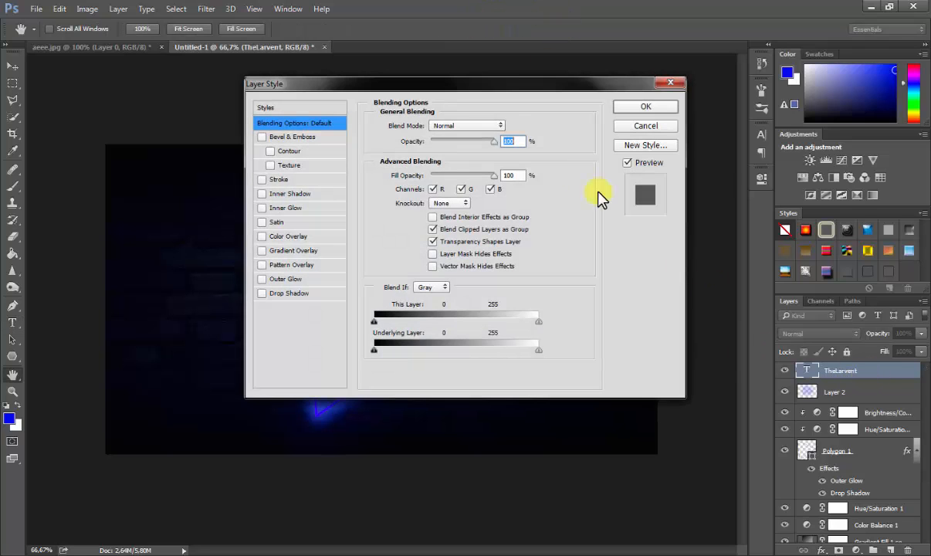
{"action": "left_click_drag", "start_coordinate": [482, 87], "coordinate": [677, 97]}
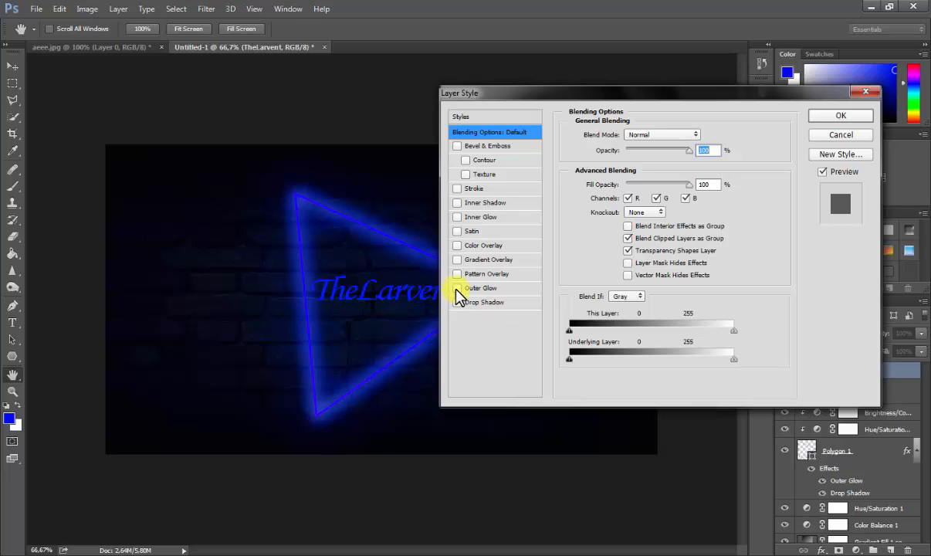
{"action": "left_click_drag", "start_coordinate": [587, 96], "coordinate": [624, 99]}
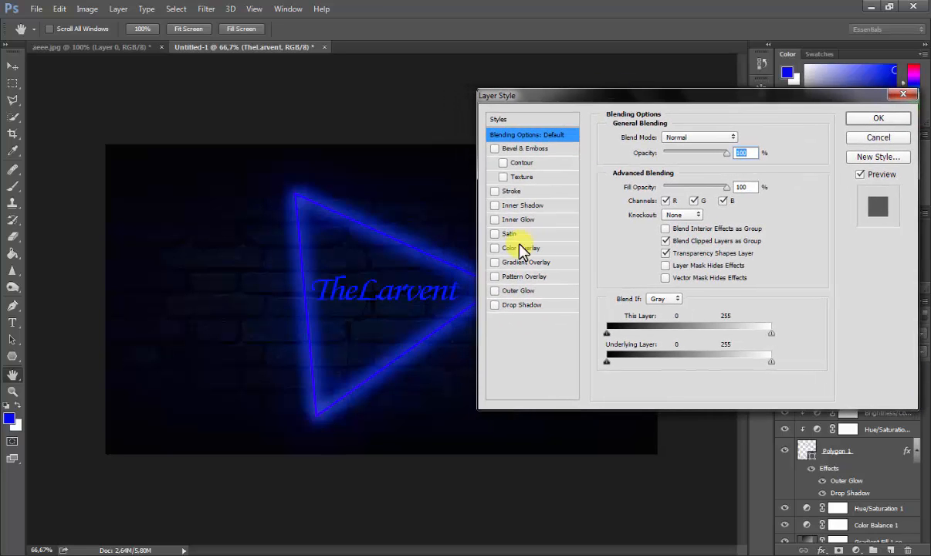
{"action": "left_click", "coordinate": [508, 292]}
{"action": "left_click", "coordinate": [519, 292]}
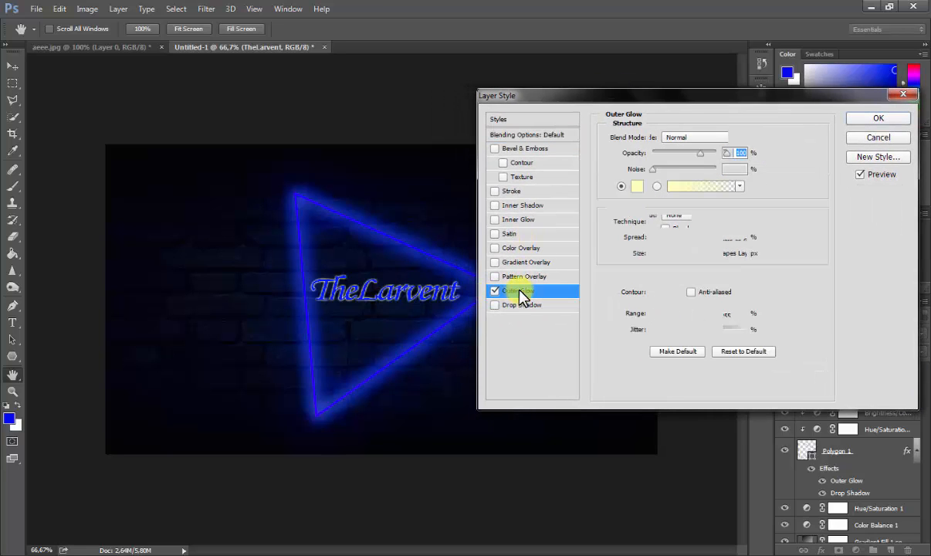
{"action": "left_click", "coordinate": [640, 190]}
{"action": "left_click", "coordinate": [293, 227]}
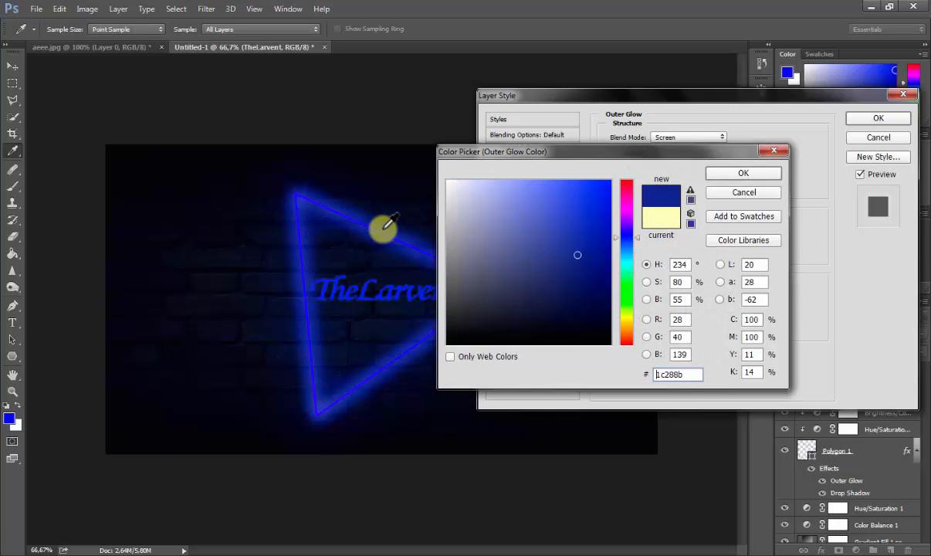
{"action": "left_click_drag", "start_coordinate": [584, 248], "coordinate": [571, 243]}
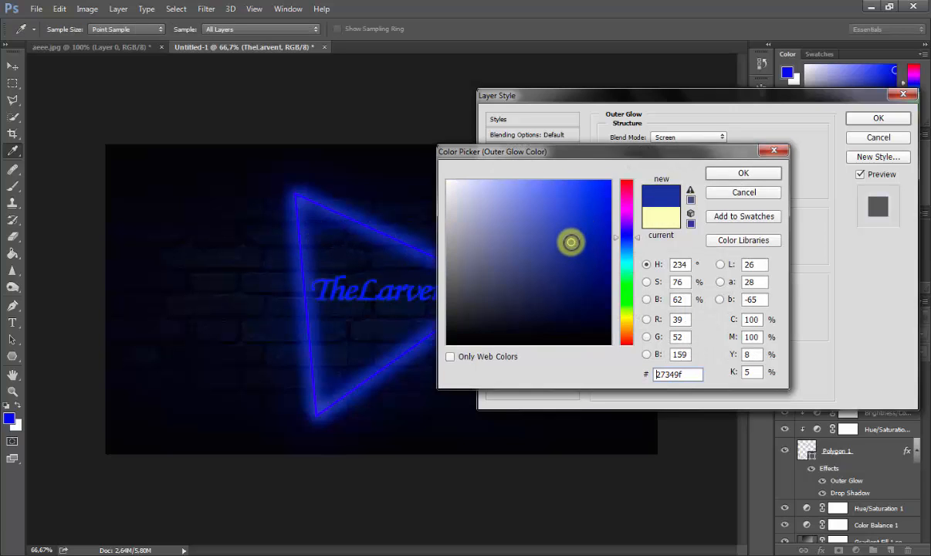
{"action": "left_click", "coordinate": [743, 173]}
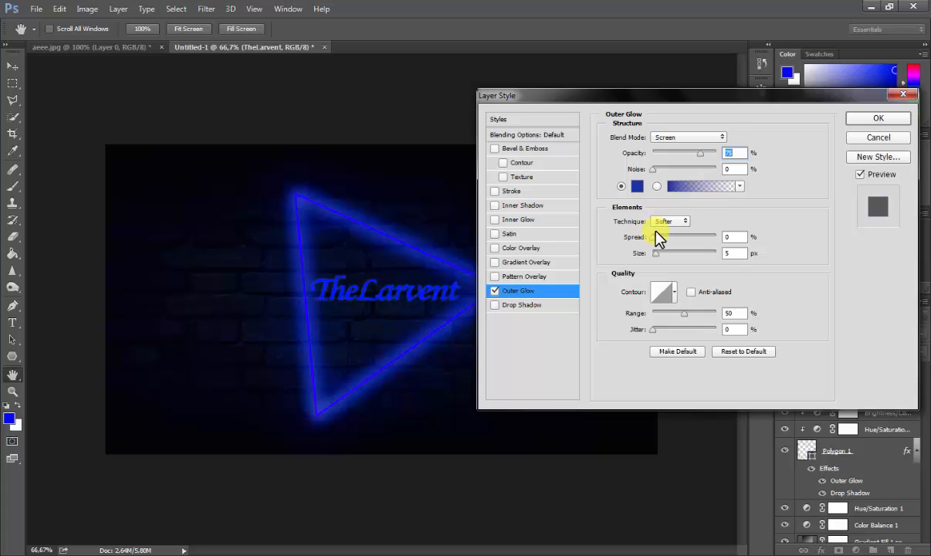
Set the text's Outer Glow to 7% spread, about 24 px size, 63% opacity and 19% noise
{"action": "mouse_move", "coordinate": [663, 238]}
{"action": "left_mouse_down"}
{"action": "mouse_move", "coordinate": [676, 238]}
{"action": "mouse_move", "coordinate": [656, 241]}
{"action": "mouse_move", "coordinate": [666, 251]}
{"action": "left_mouse_up"}
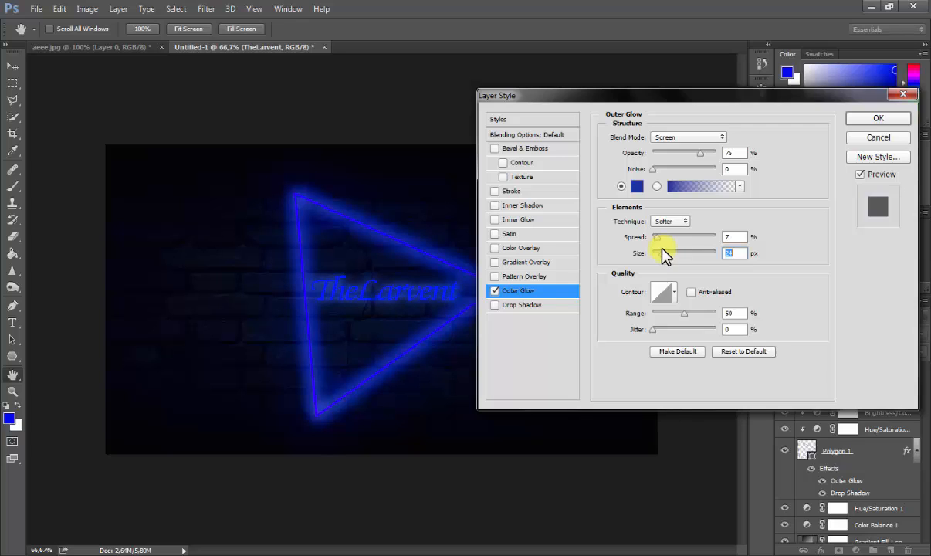
{"action": "left_click_drag", "start_coordinate": [702, 153], "coordinate": [664, 170]}
{"action": "left_click", "coordinate": [670, 168]}
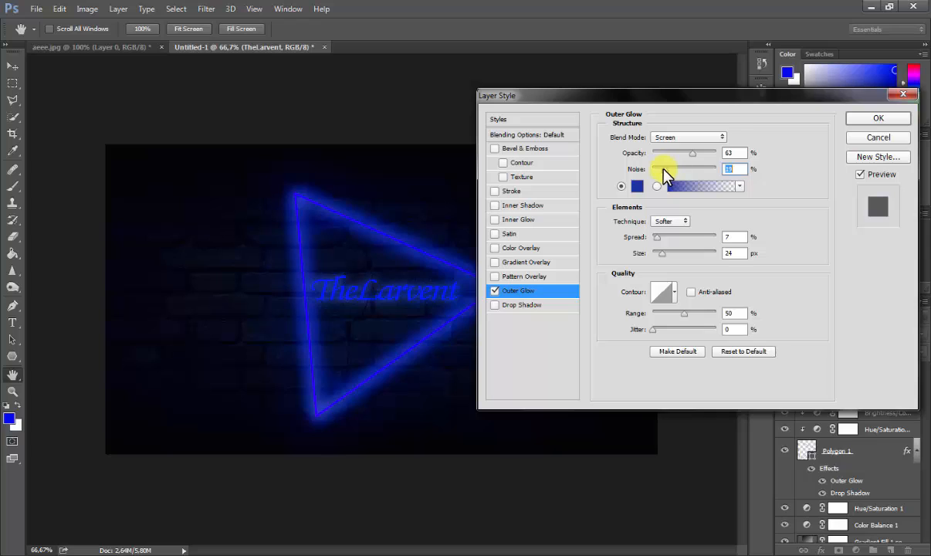
{"action": "left_click_drag", "start_coordinate": [663, 255], "coordinate": [664, 257]}
Enable a Drop Shadow on the text and adjust it to a 120° angle, 23 px distance and 9 px size
{"action": "left_click", "coordinate": [496, 306]}
{"action": "left_click", "coordinate": [509, 307]}
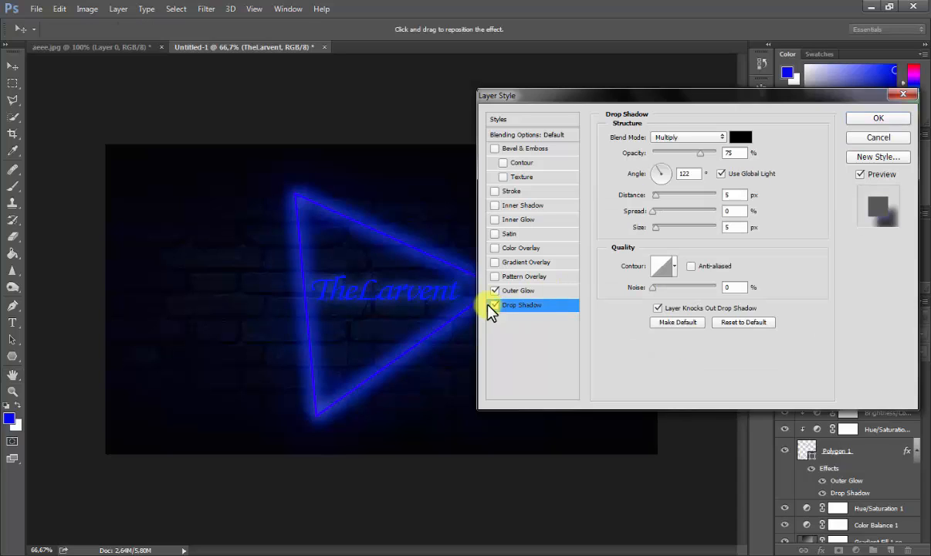
{"action": "left_click_drag", "start_coordinate": [415, 301], "coordinate": [414, 296]}
{"action": "mouse_move", "coordinate": [675, 224]}
{"action": "left_mouse_down"}
{"action": "mouse_move", "coordinate": [661, 229]}
{"action": "mouse_move", "coordinate": [674, 230]}
{"action": "left_mouse_up"}
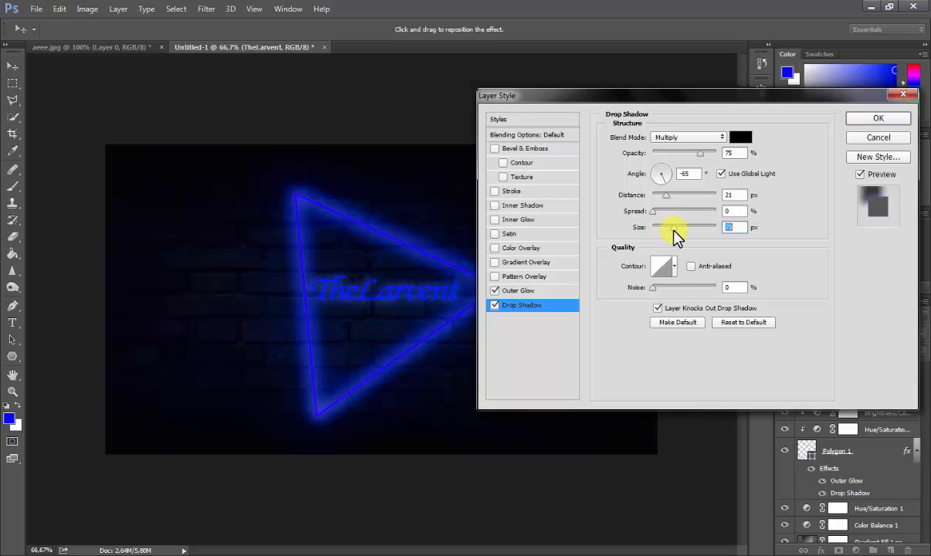
{"action": "left_click_drag", "start_coordinate": [447, 291], "coordinate": [412, 317]}
{"action": "left_click_drag", "start_coordinate": [674, 228], "coordinate": [657, 228]}
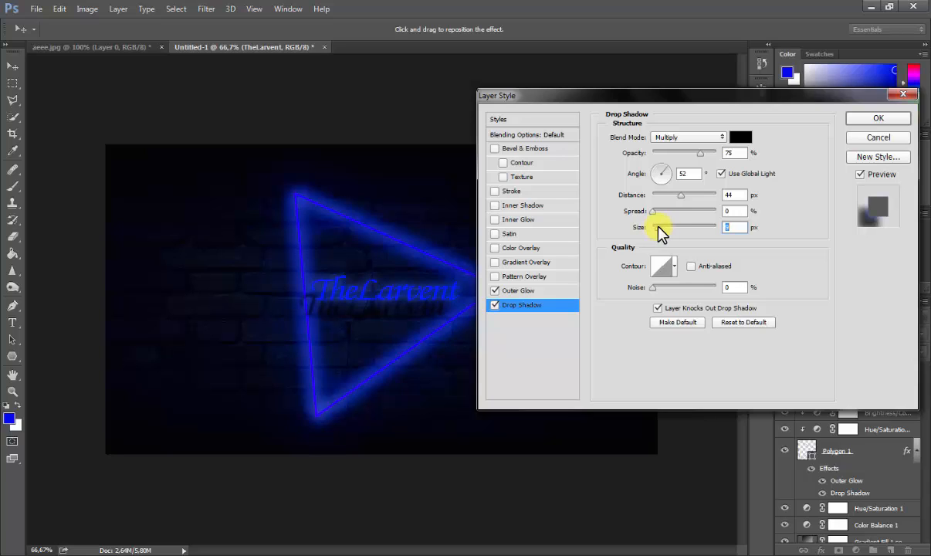
{"action": "left_click_drag", "start_coordinate": [368, 318], "coordinate": [385, 314]}
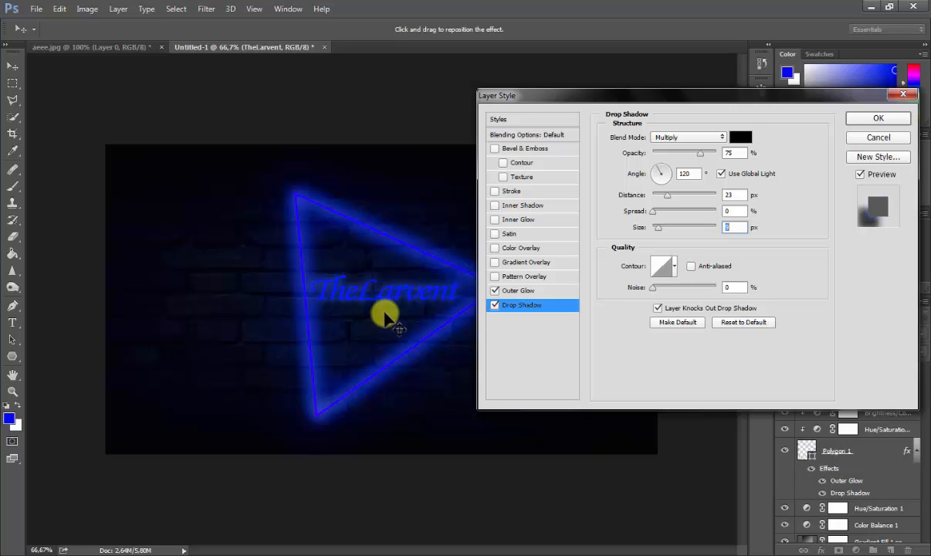
Recolor the text's drop shadow to a saturated blue, with 36% spread and 19 px distance
{"action": "left_click", "coordinate": [737, 138]}
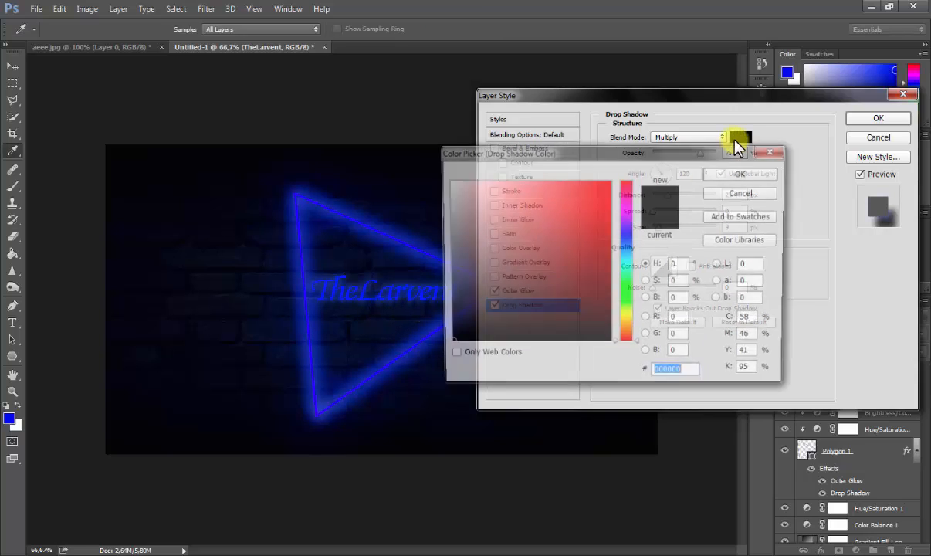
{"action": "left_click", "coordinate": [627, 235]}
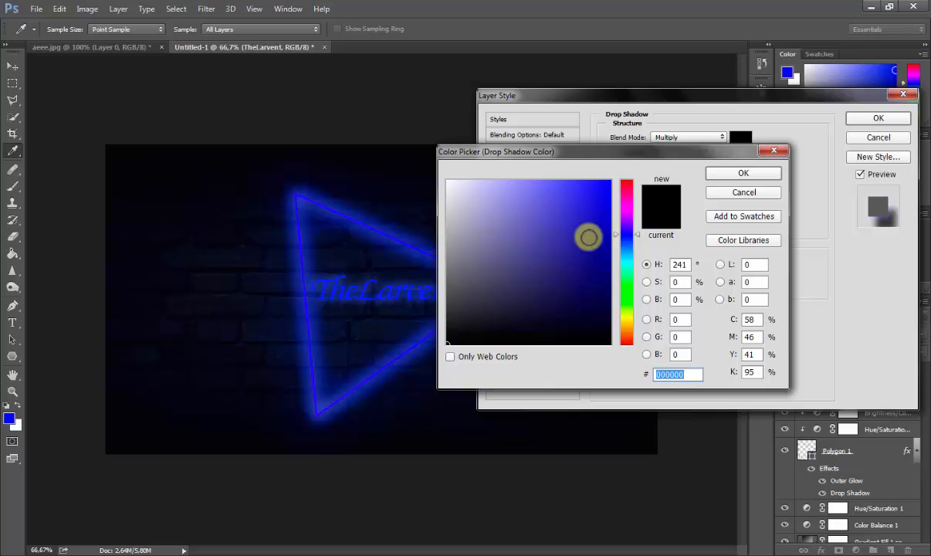
{"action": "left_click_drag", "start_coordinate": [588, 237], "coordinate": [667, 194]}
{"action": "left_click", "coordinate": [742, 174]}
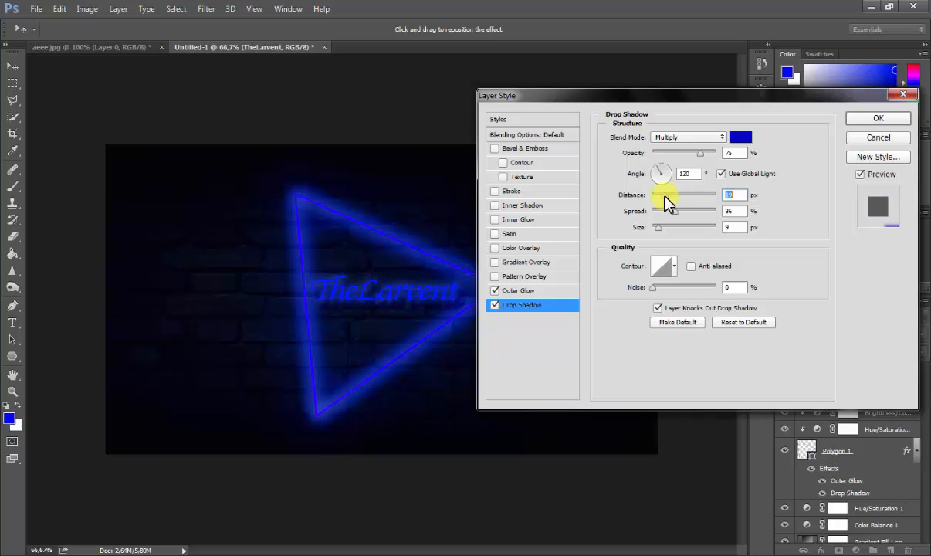
Set the text's drop shadow to Normal blend mode, 40 px size and 32% opacity, fine-tune its distance and spread, and apply the layer style
{"action": "left_click_drag", "start_coordinate": [699, 154], "coordinate": [711, 157]}
{"action": "left_click", "coordinate": [684, 138]}
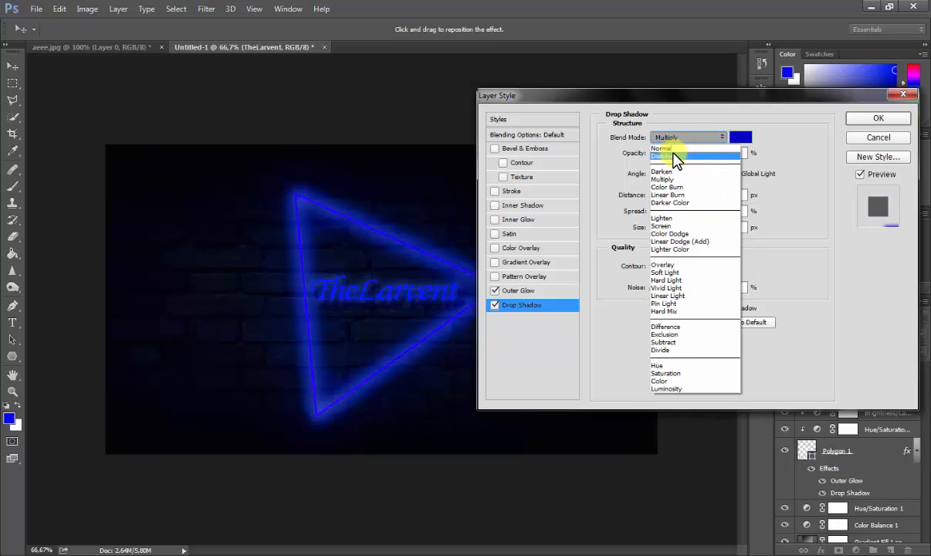
{"action": "left_click", "coordinate": [667, 152]}
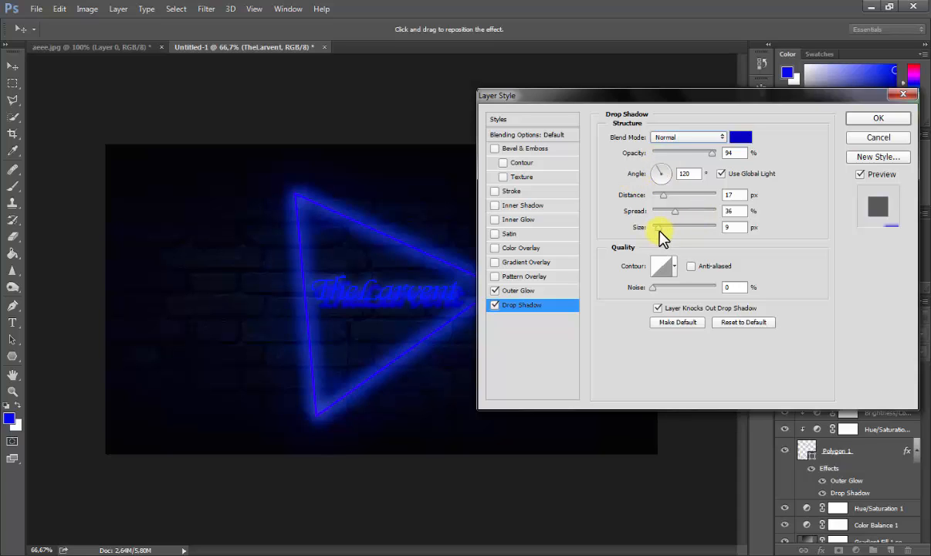
{"action": "left_click_drag", "start_coordinate": [659, 230], "coordinate": [669, 229]}
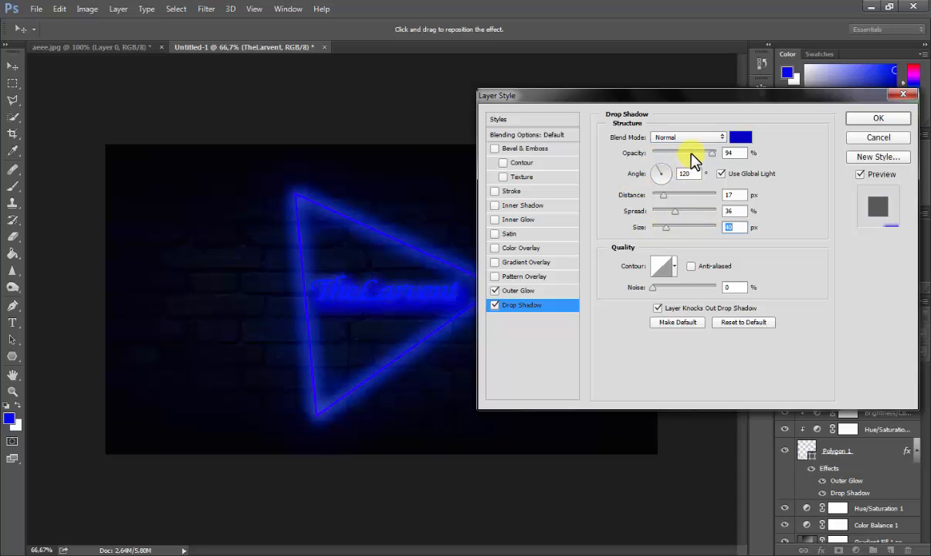
{"action": "left_click_drag", "start_coordinate": [692, 153], "coordinate": [673, 153]}
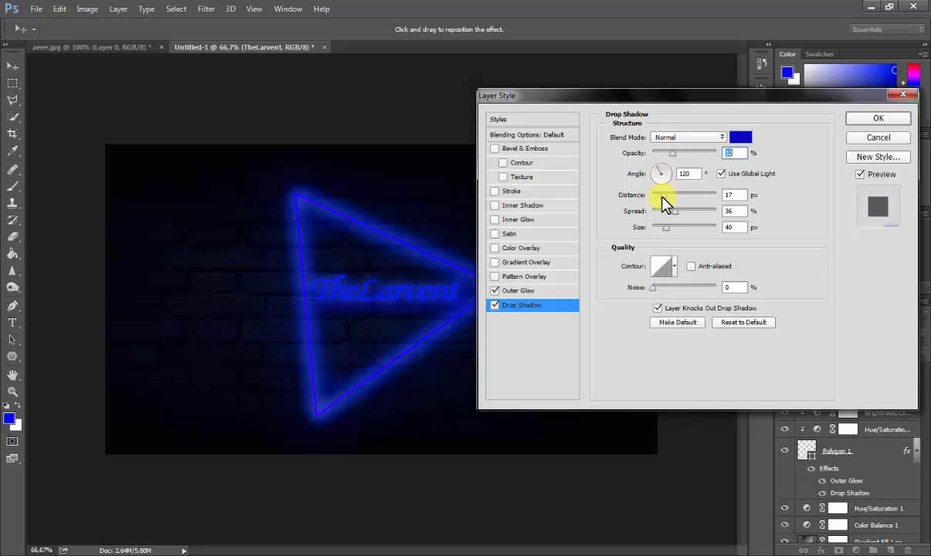
{"action": "left_click_drag", "start_coordinate": [663, 195], "coordinate": [675, 210]}
{"action": "left_click", "coordinate": [857, 118]}
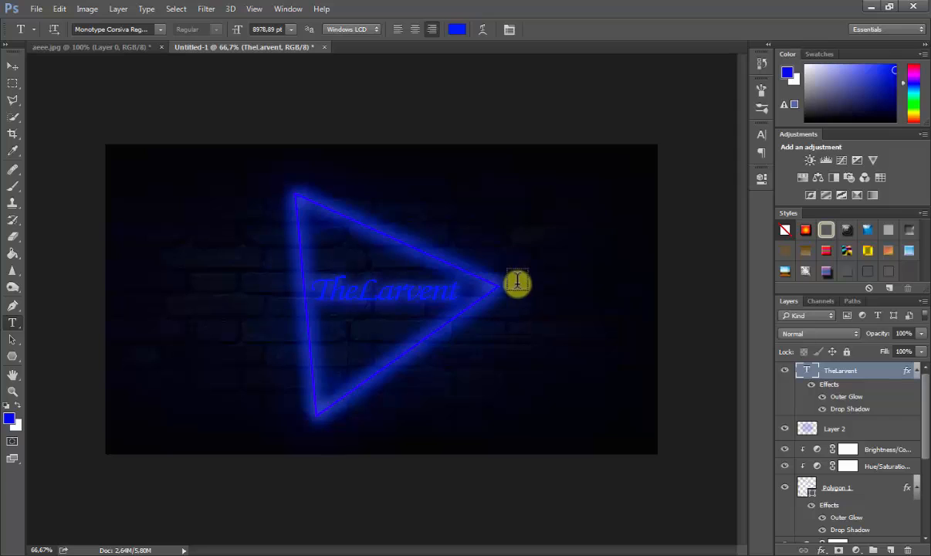
Add a Color Balance adjustment above the text, tweak the midtones, and set Shadows to -18 cyan, -6 magenta and +3 blue
{"action": "left_click", "coordinate": [18, 67]}
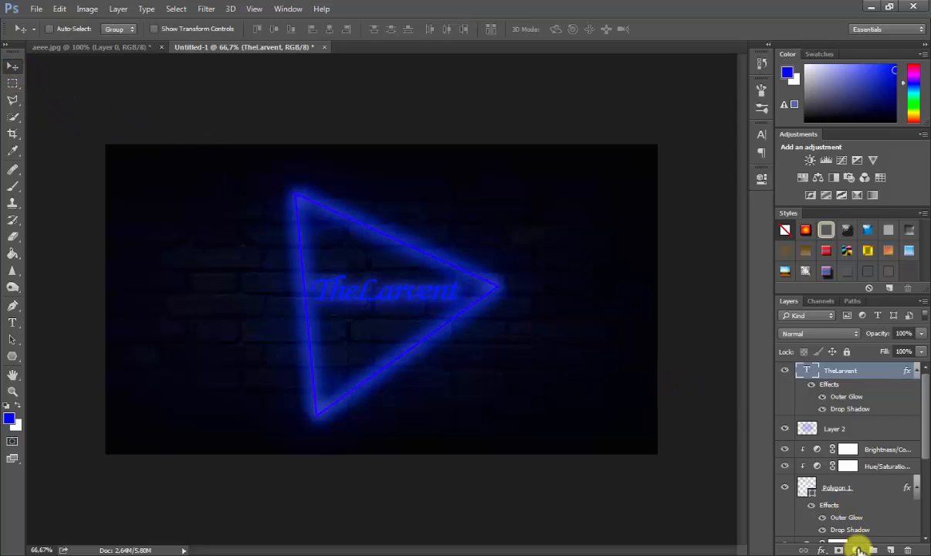
{"action": "left_click", "coordinate": [855, 550]}
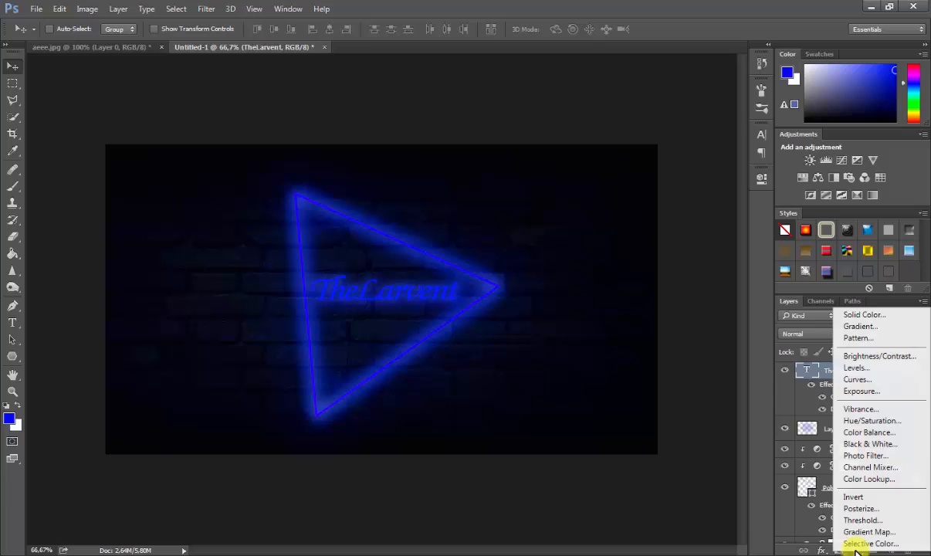
{"action": "left_click", "coordinate": [884, 433]}
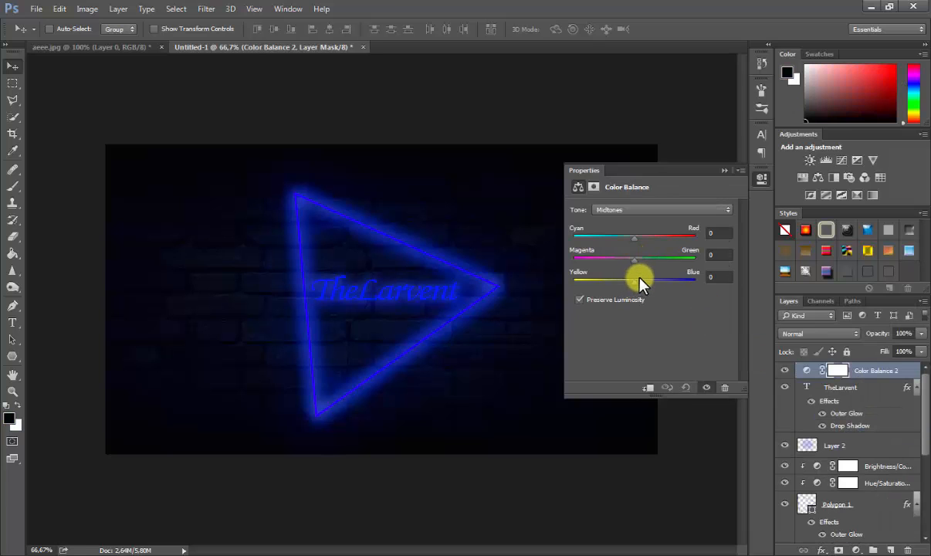
{"action": "left_click_drag", "start_coordinate": [640, 279], "coordinate": [628, 238]}
{"action": "left_click", "coordinate": [633, 210]}
{"action": "left_click", "coordinate": [632, 222]}
{"action": "left_click_drag", "start_coordinate": [630, 239], "coordinate": [638, 285]}
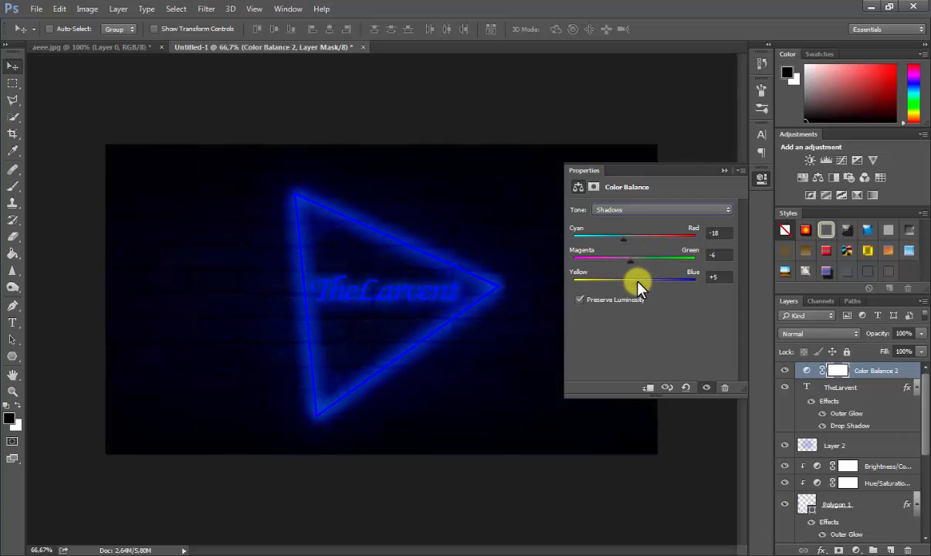
Set the Color Balance highlights to +40 red, -15 magenta and +19 blue, and compare the image with and without the adjustment
{"action": "left_click", "coordinate": [642, 216]}
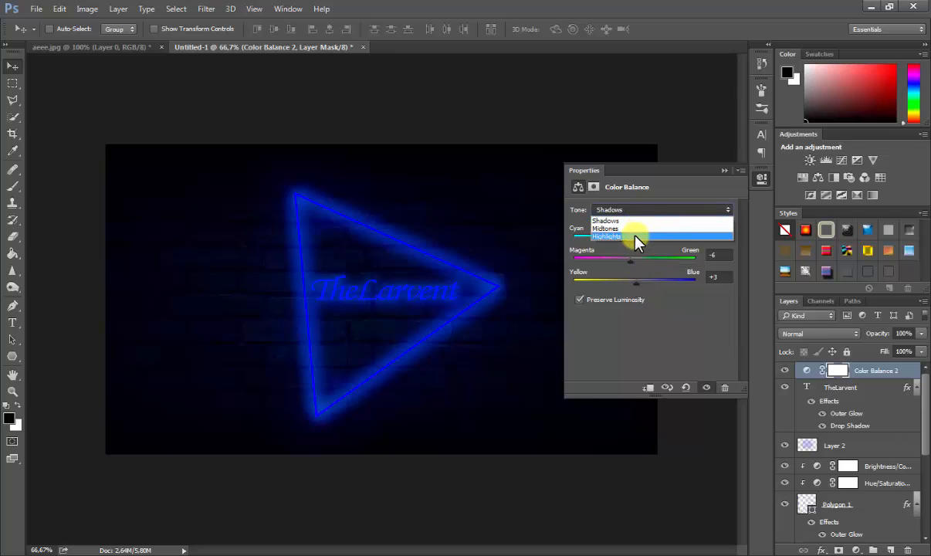
{"action": "left_click", "coordinate": [638, 224]}
{"action": "left_click_drag", "start_coordinate": [631, 286], "coordinate": [660, 247]}
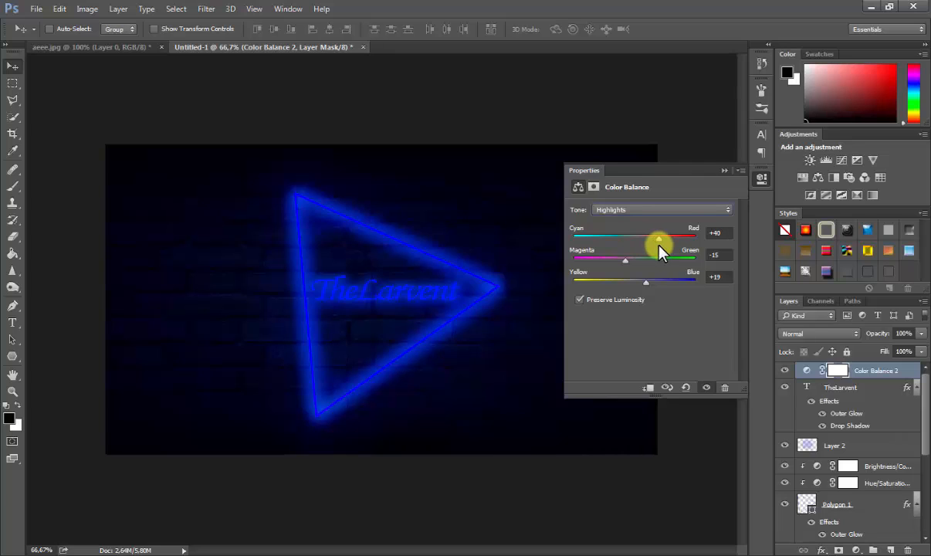
{"action": "left_click", "coordinate": [725, 171]}
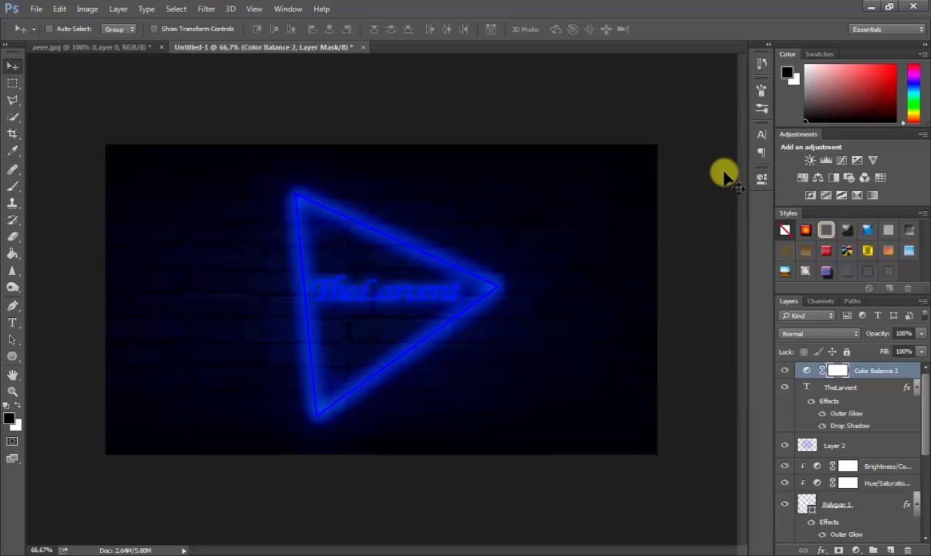
{"action": "left_click", "coordinate": [786, 372]}
{"action": "left_click", "coordinate": [786, 372]}
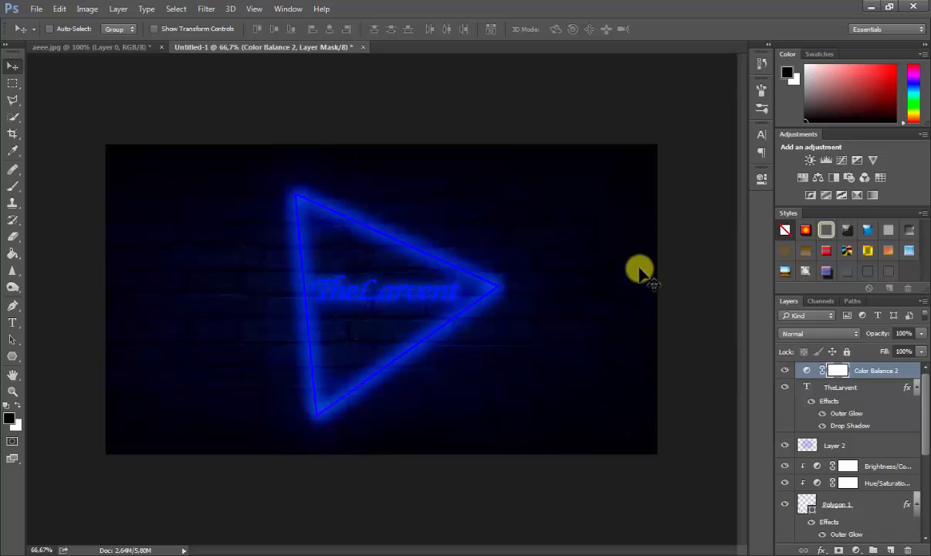